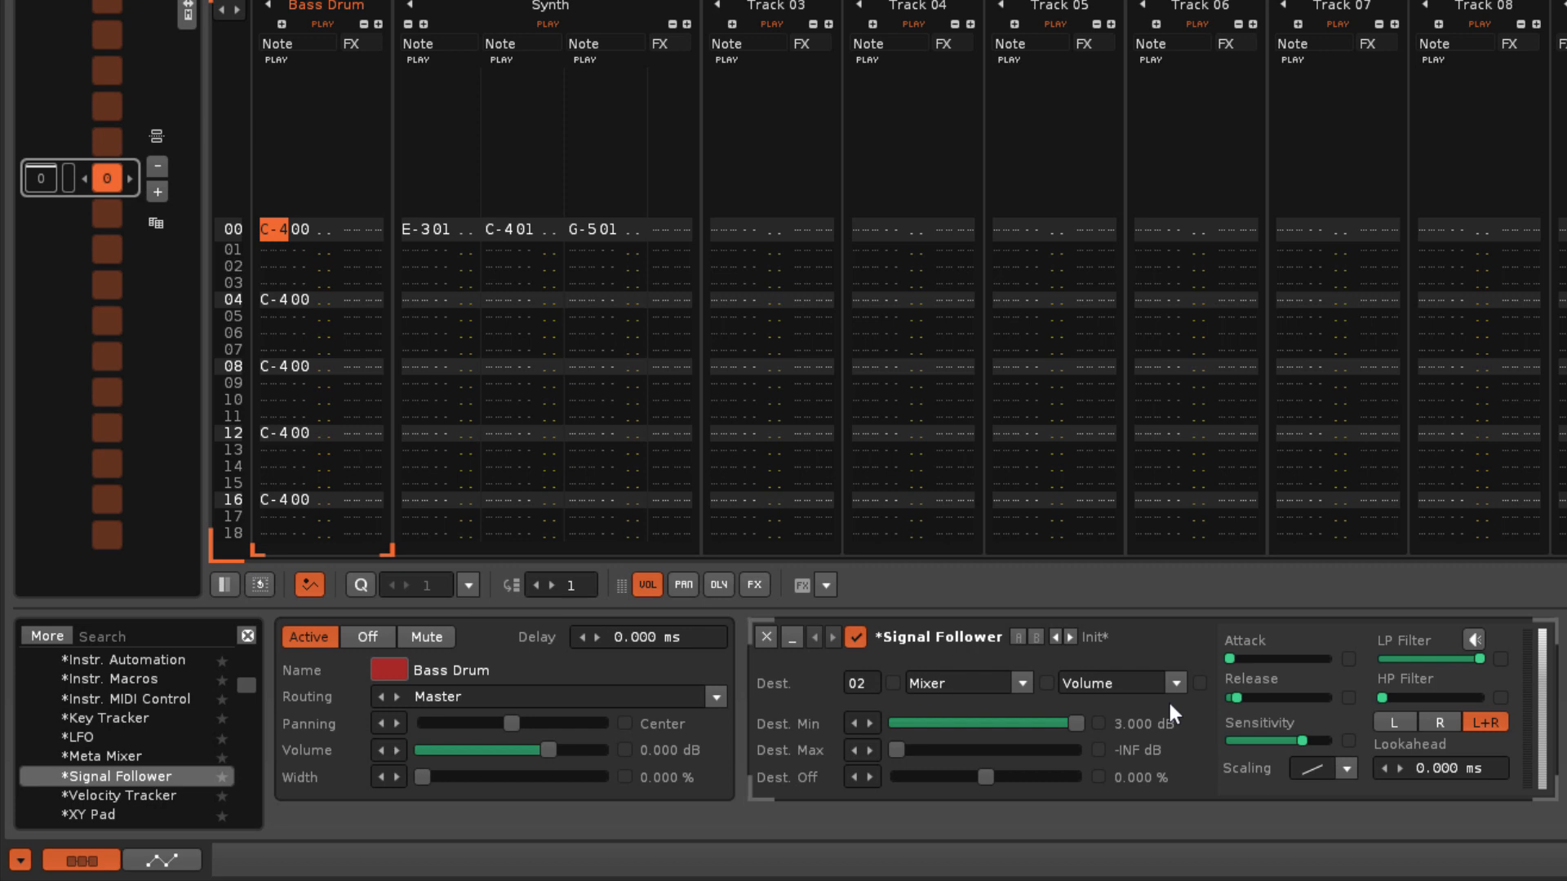
# Play the pattern, check the Synth track's mixer during playback and return to the Bass Drum track
pyautogui.press('space')
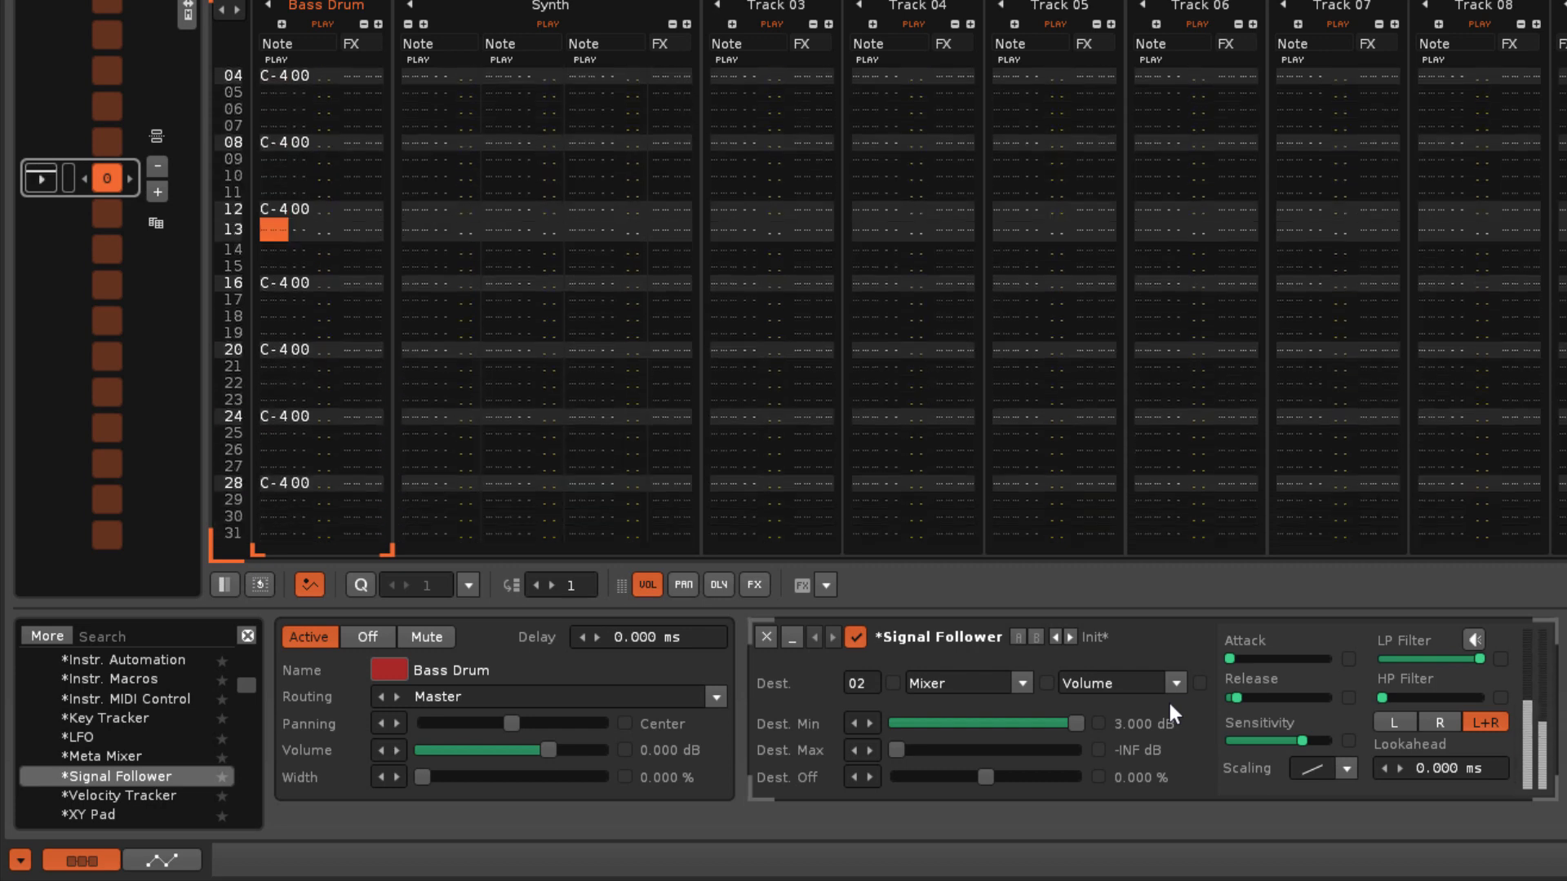
pyautogui.press('Tab')
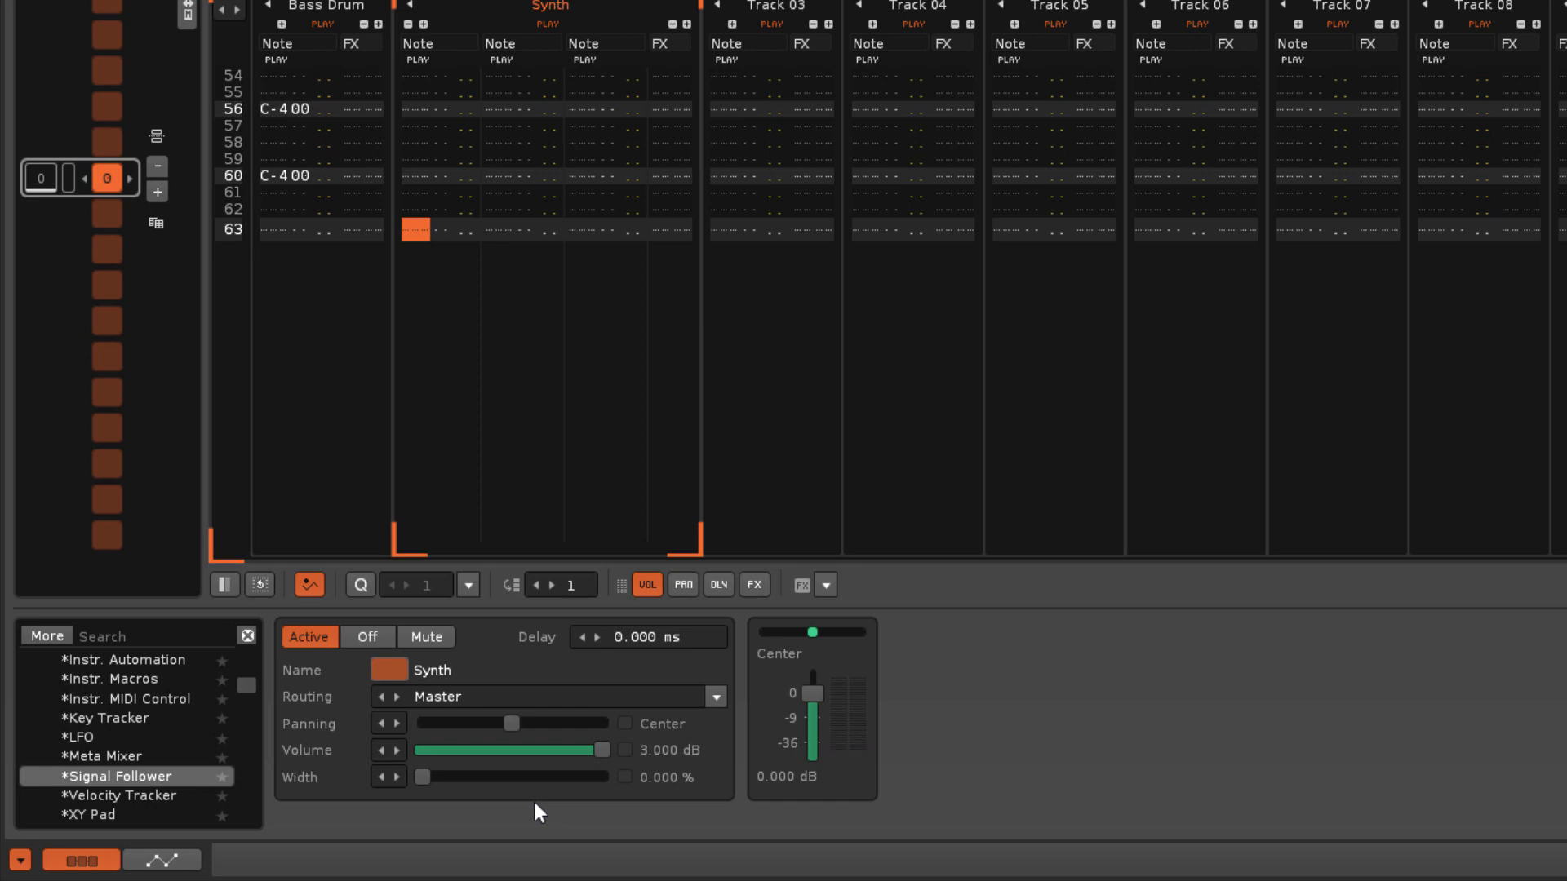
pyautogui.hotkey('shift', 'Tab')
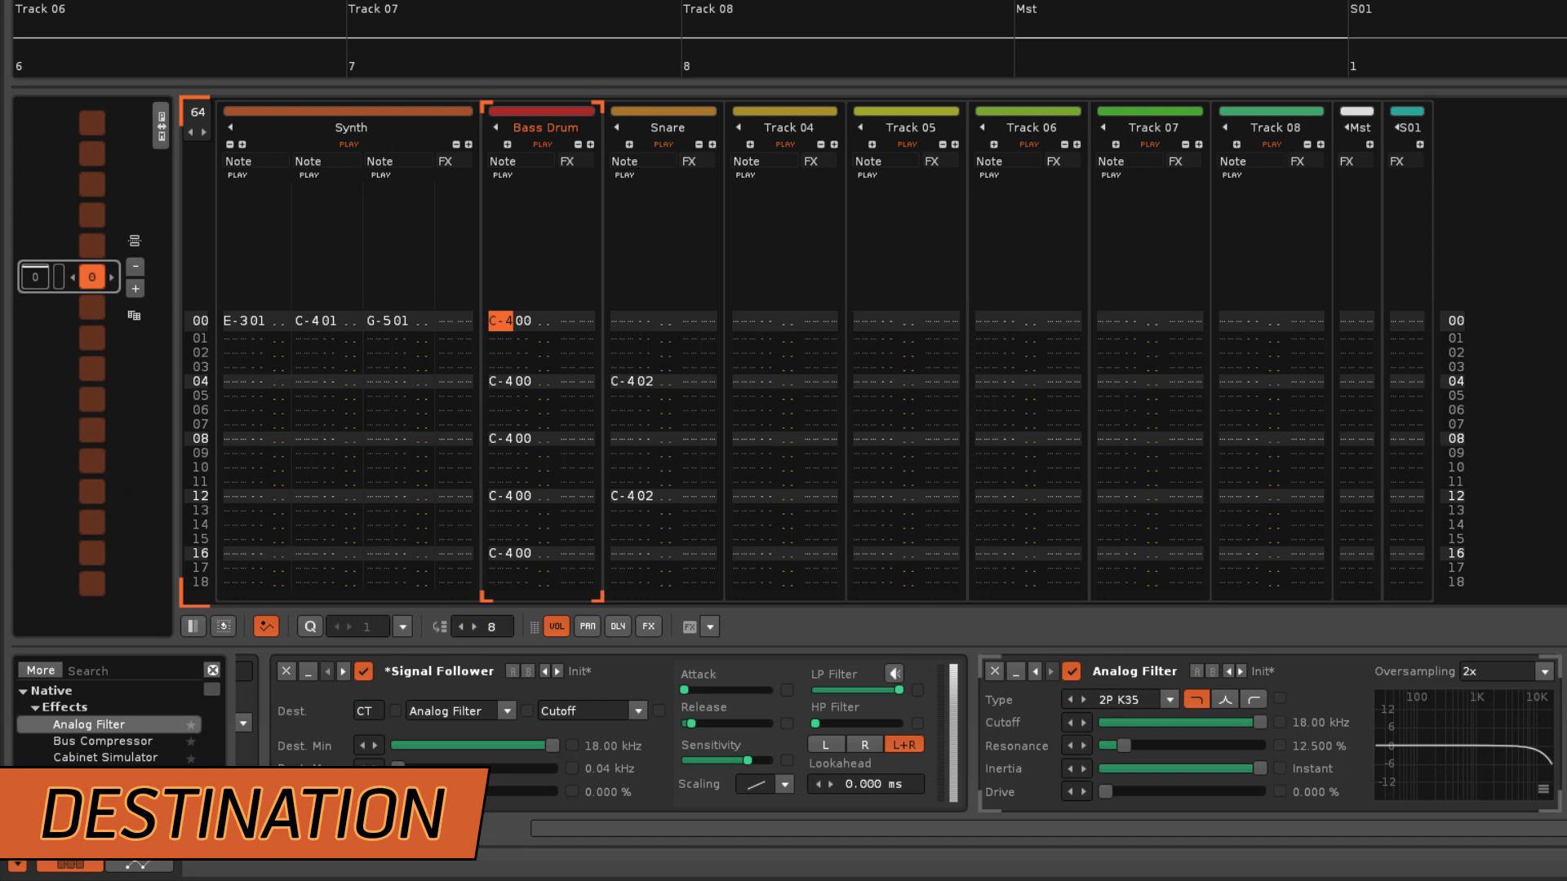
# Examine the destination tracks, devices and parameters available to the Signal Follower on the Bass Drum track
pyautogui.click(364, 711)
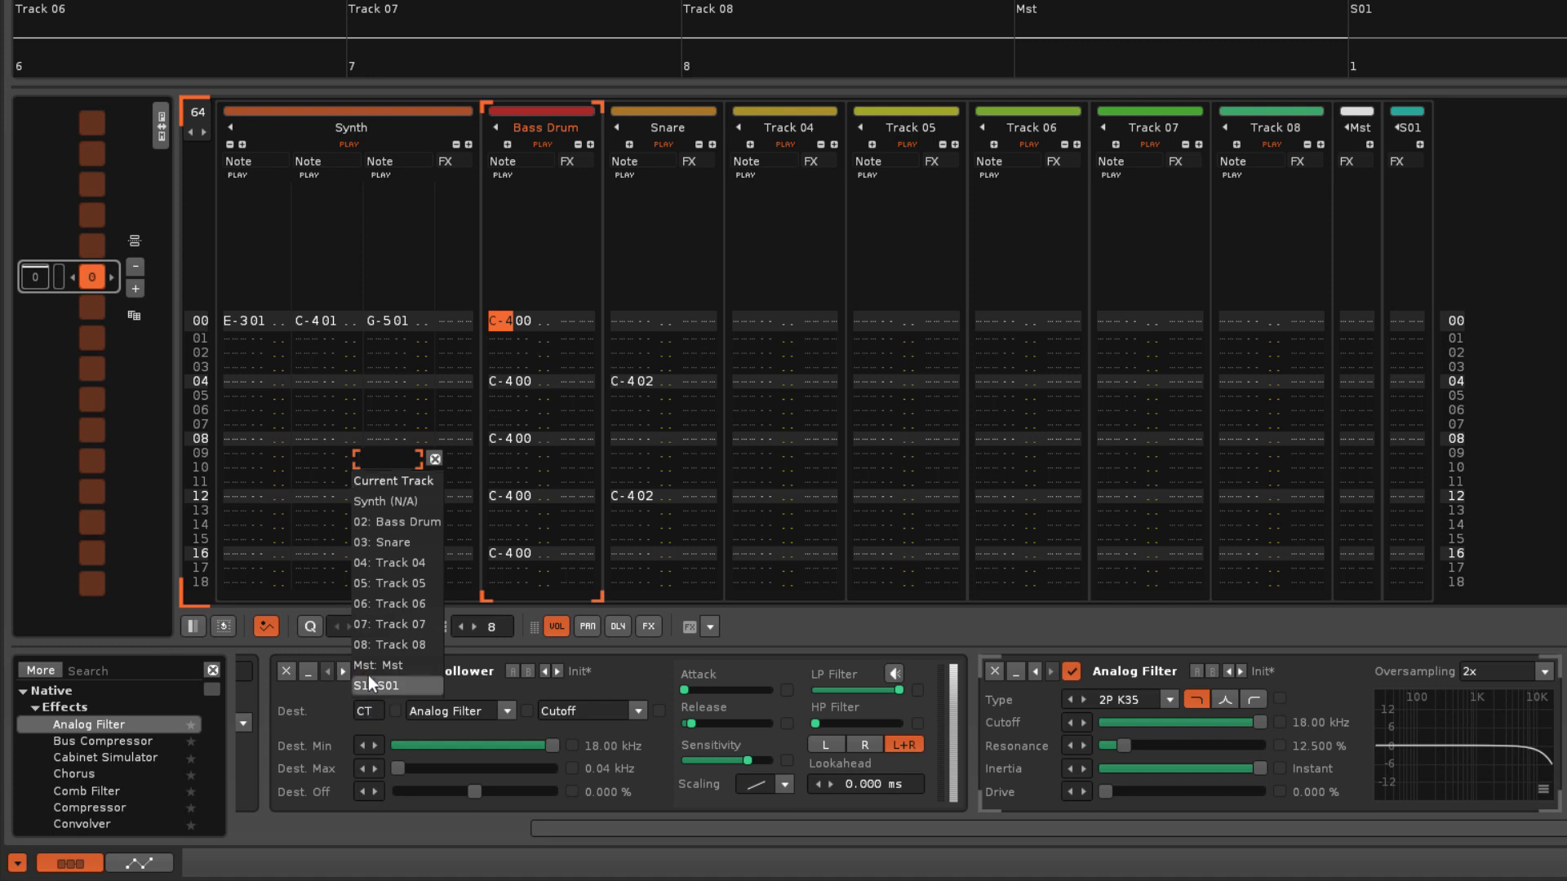
pyautogui.click(508, 711)
pyautogui.click(507, 711)
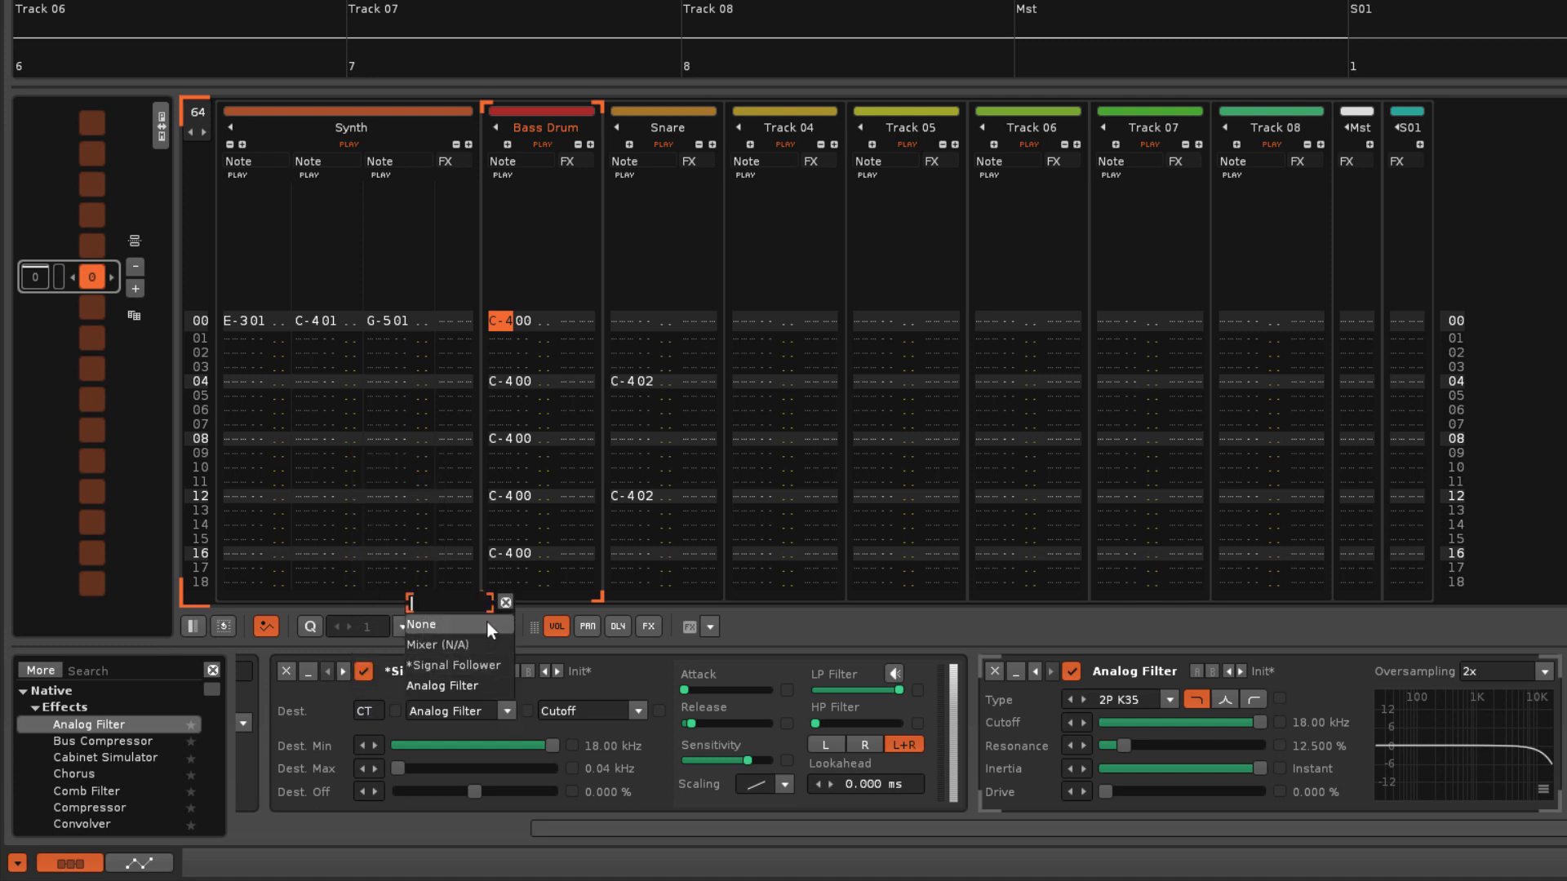
pyautogui.click(509, 712)
pyautogui.click(638, 711)
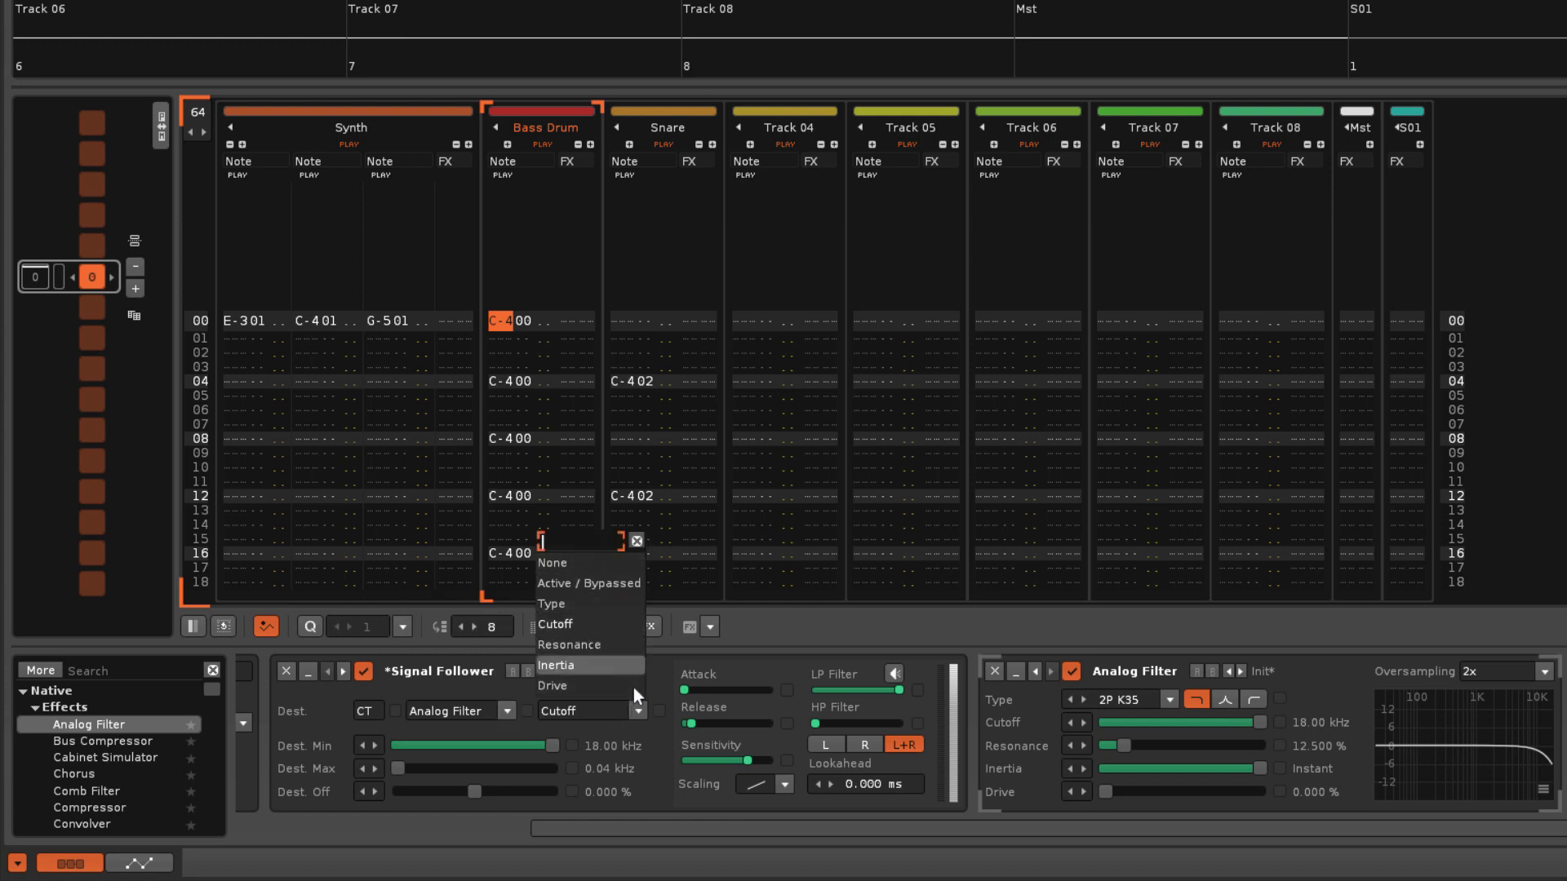
pyautogui.click(638, 713)
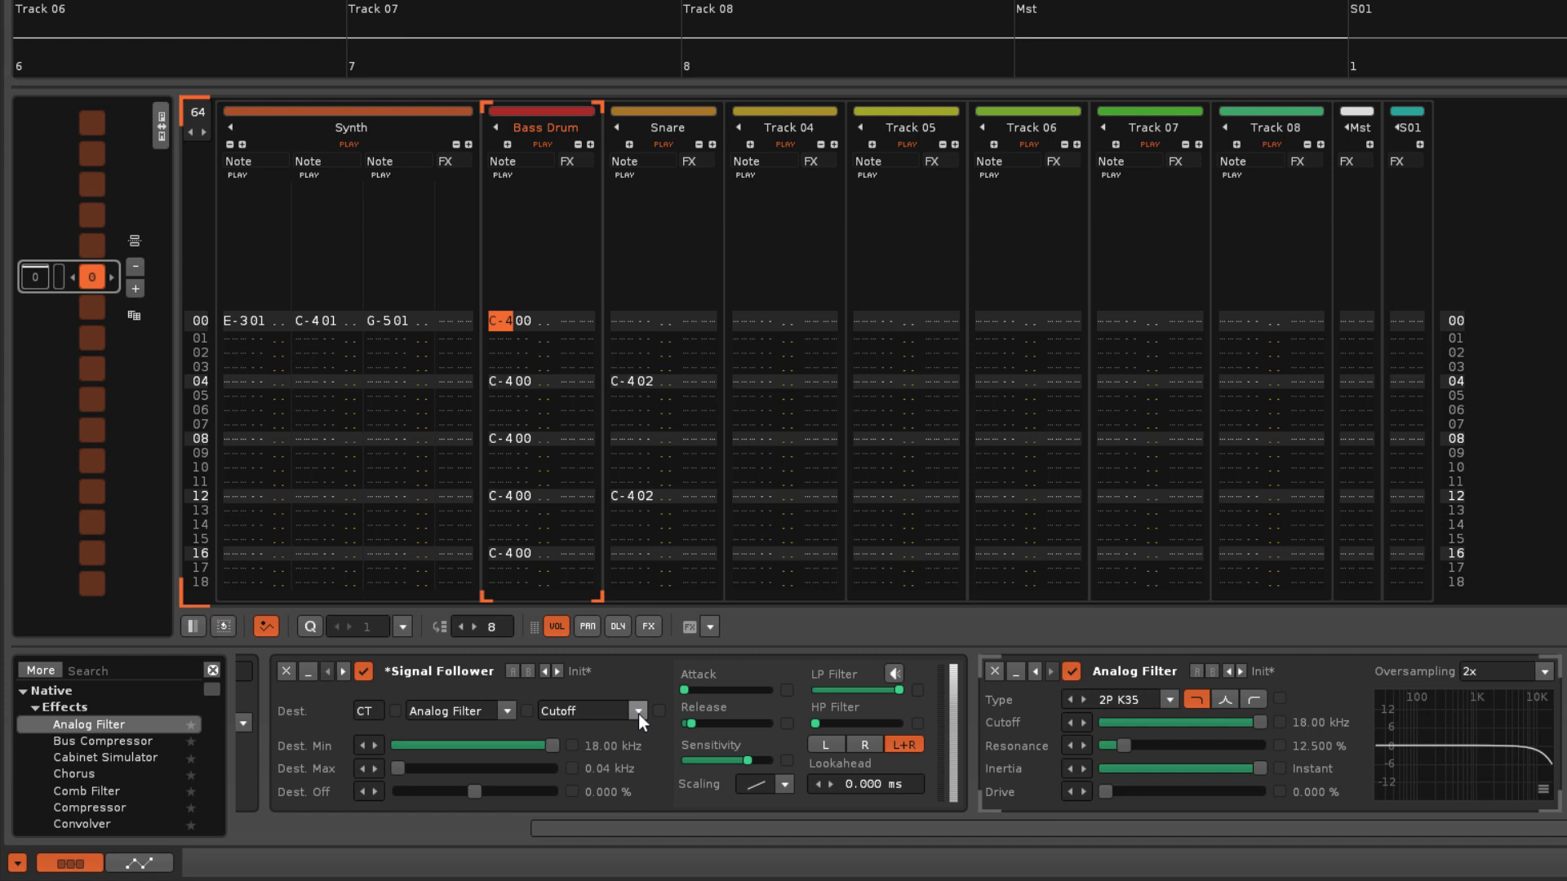
# Try the unavailable Mixer (N/A) device and Synth (N/A) track as the Signal Follower's destination
pyautogui.click(507, 709)
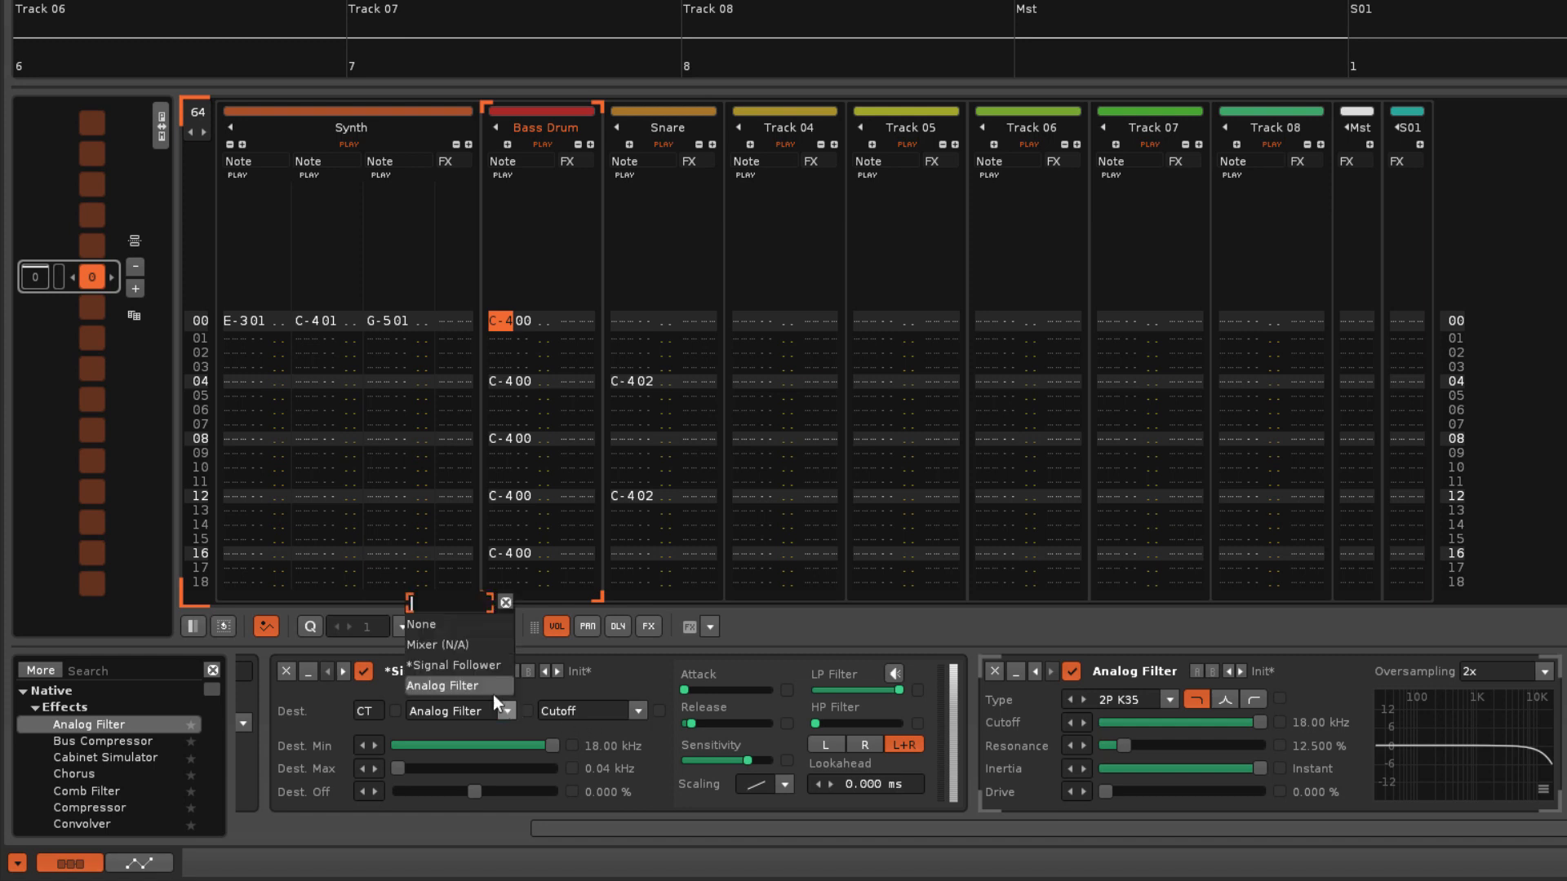
pyautogui.click(463, 645)
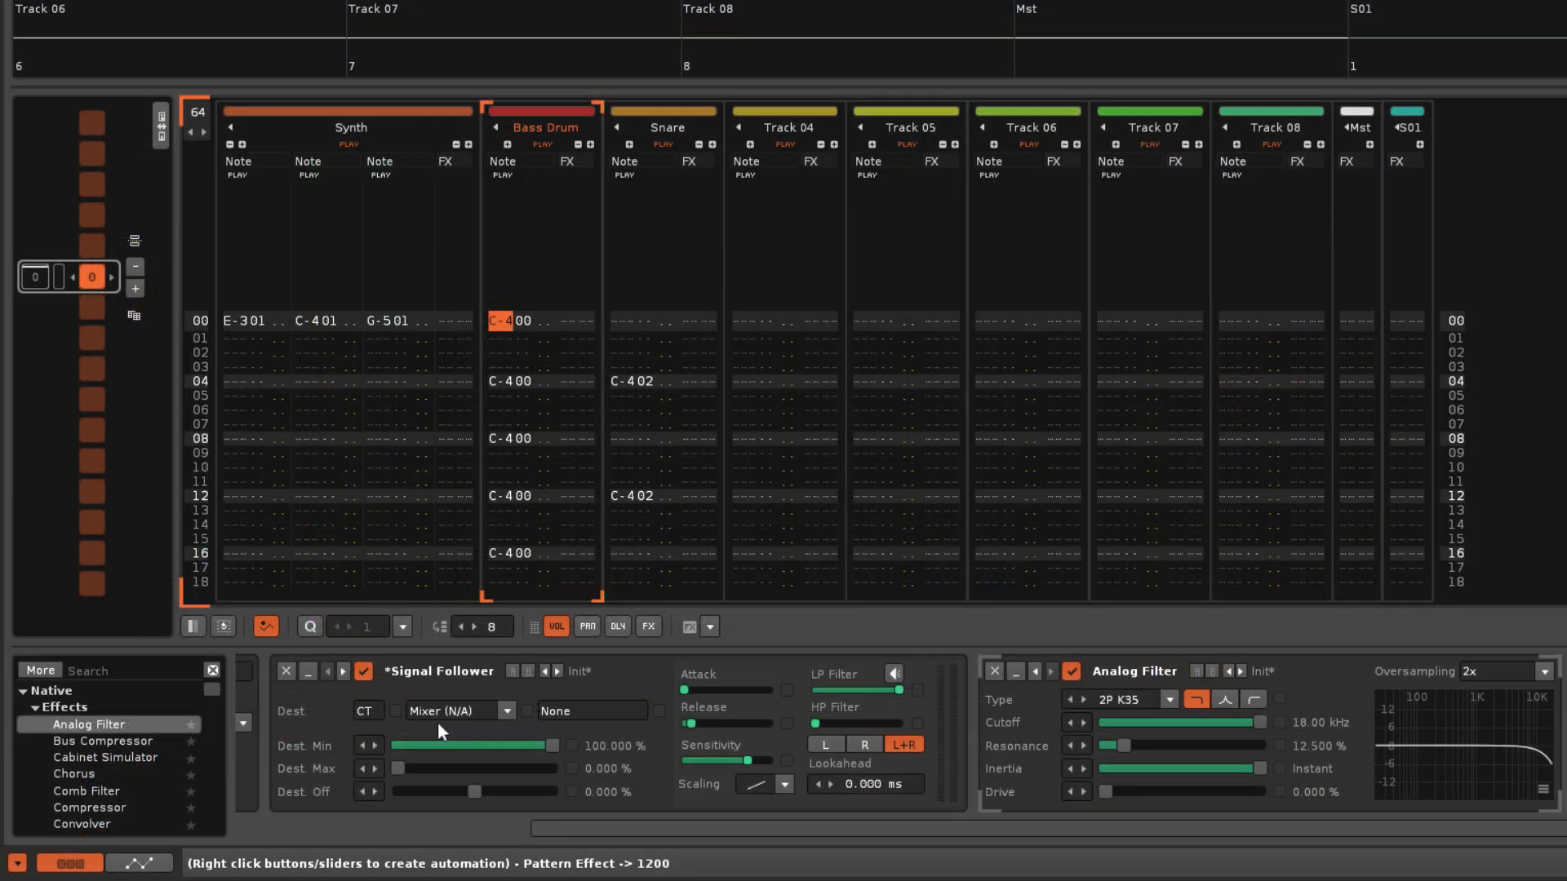
pyautogui.click(372, 711)
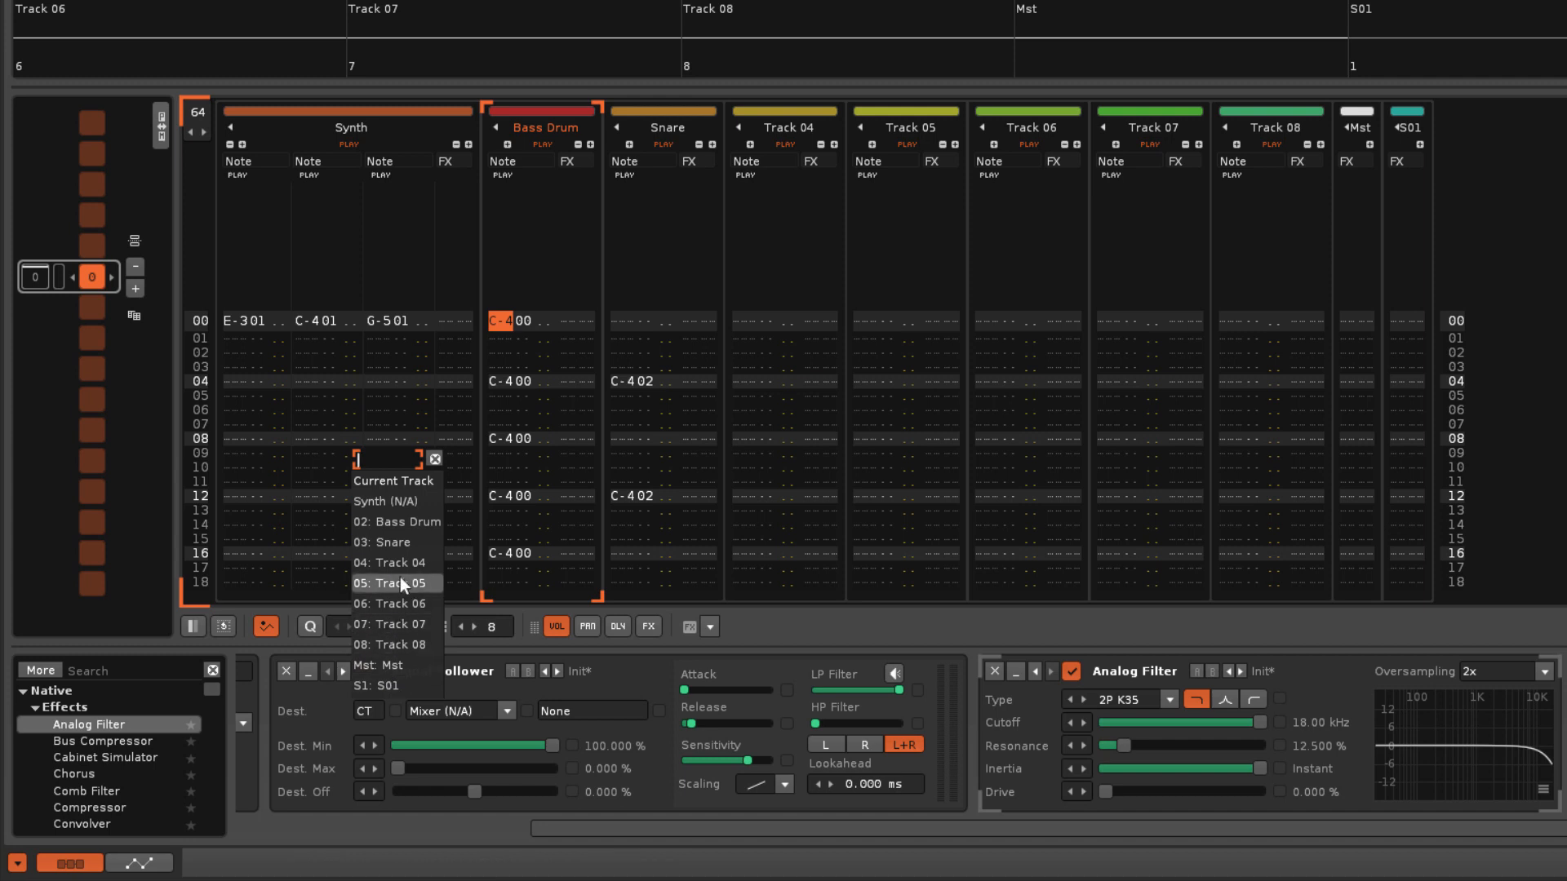
pyautogui.click(420, 505)
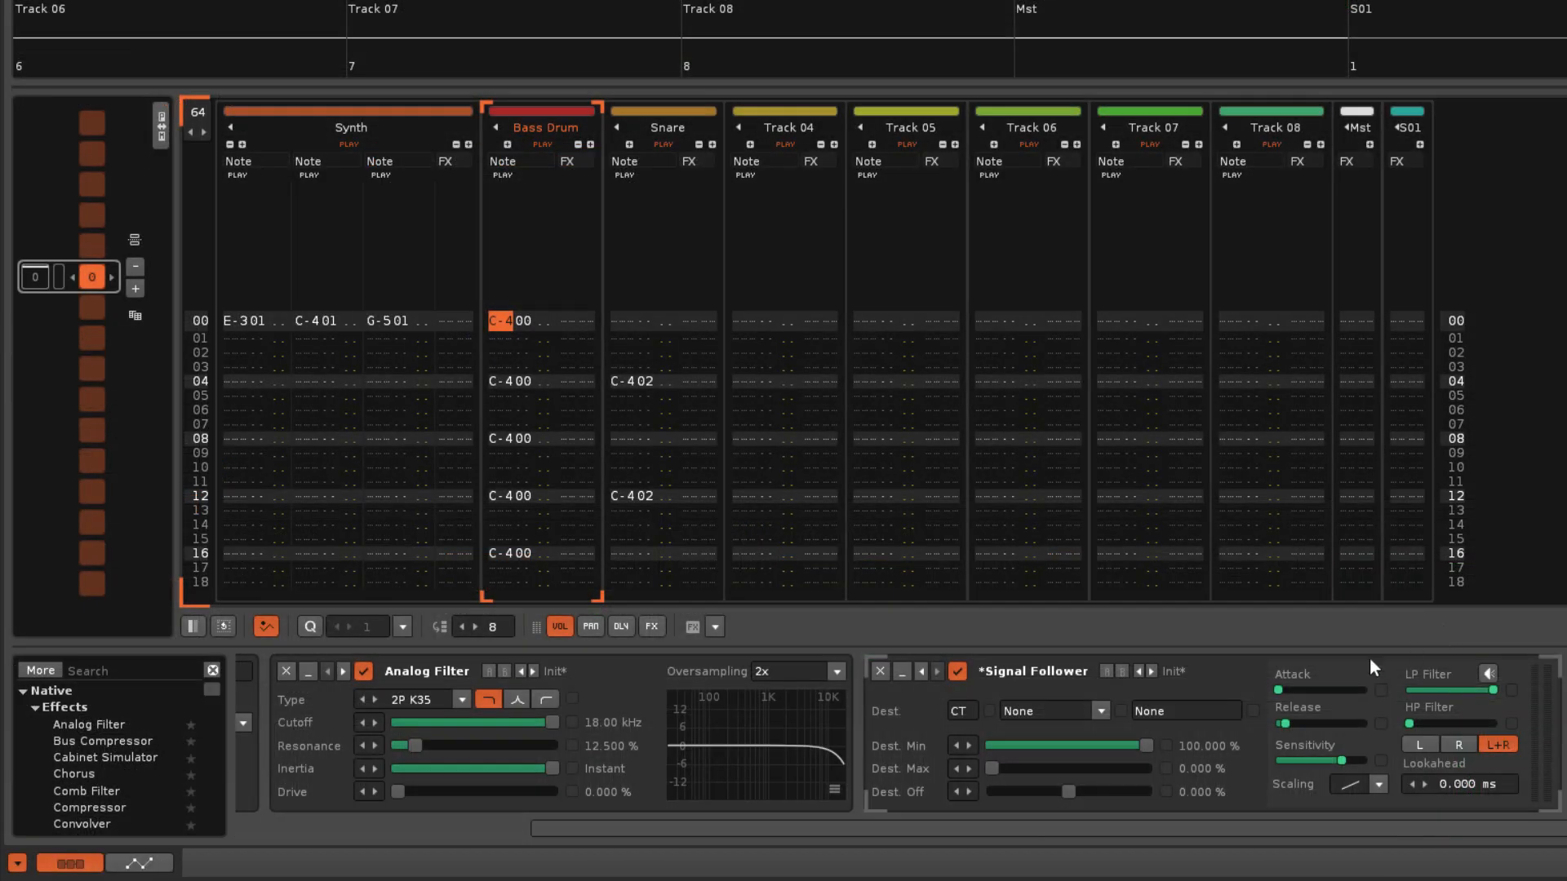
# Route the Signal Follower to the Analog Filter's Cutoff and move the Signal Follower ahead of the filter
pyautogui.click(1104, 706)
pyautogui.click(1064, 668)
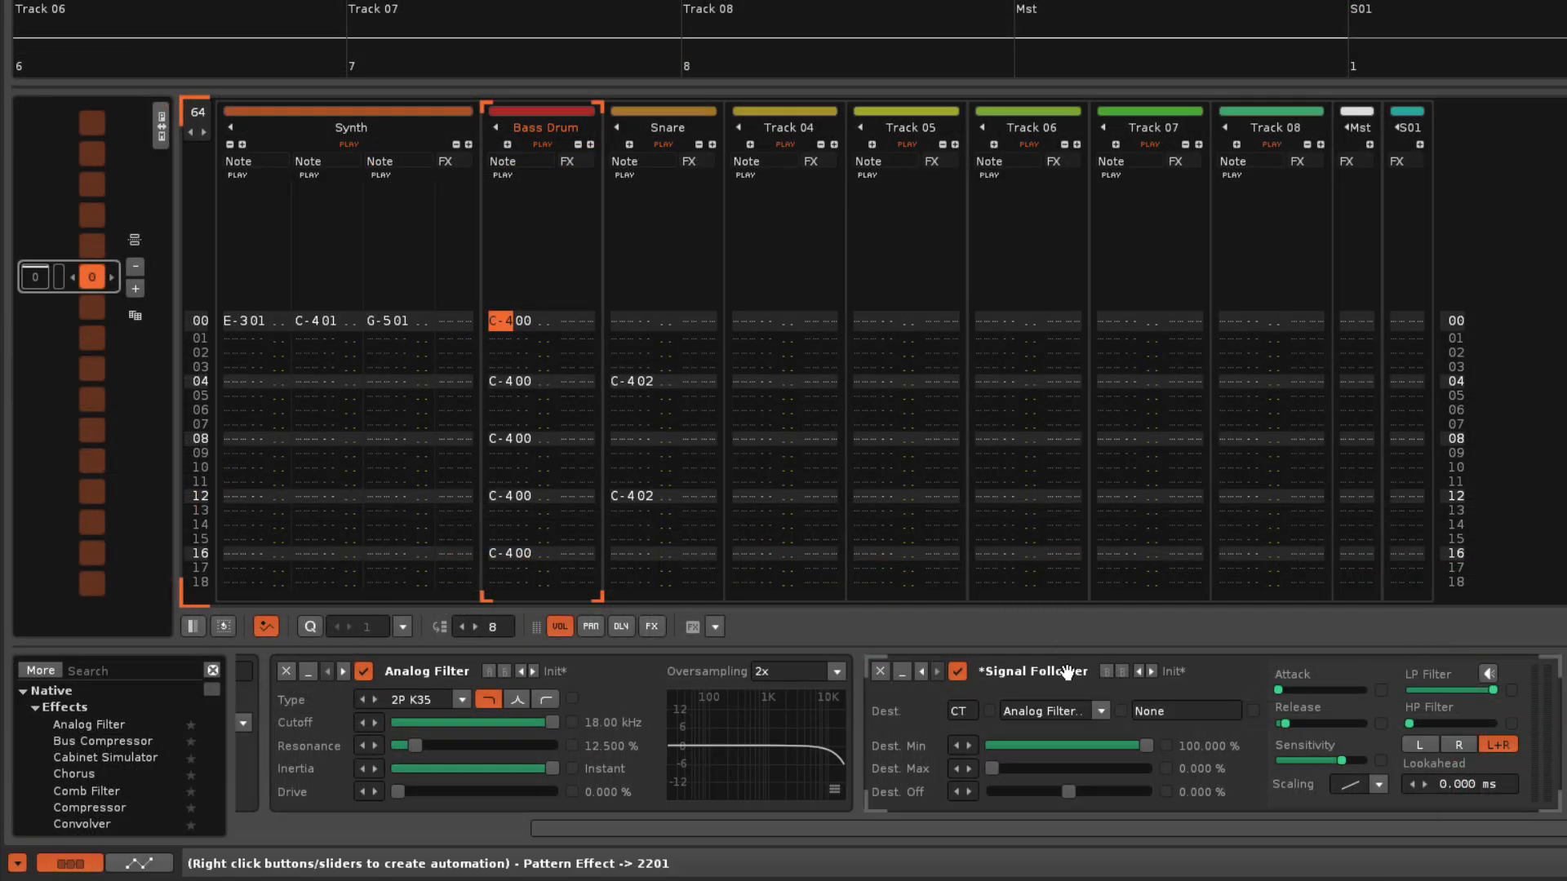
pyautogui.click(923, 672)
pyautogui.click(638, 711)
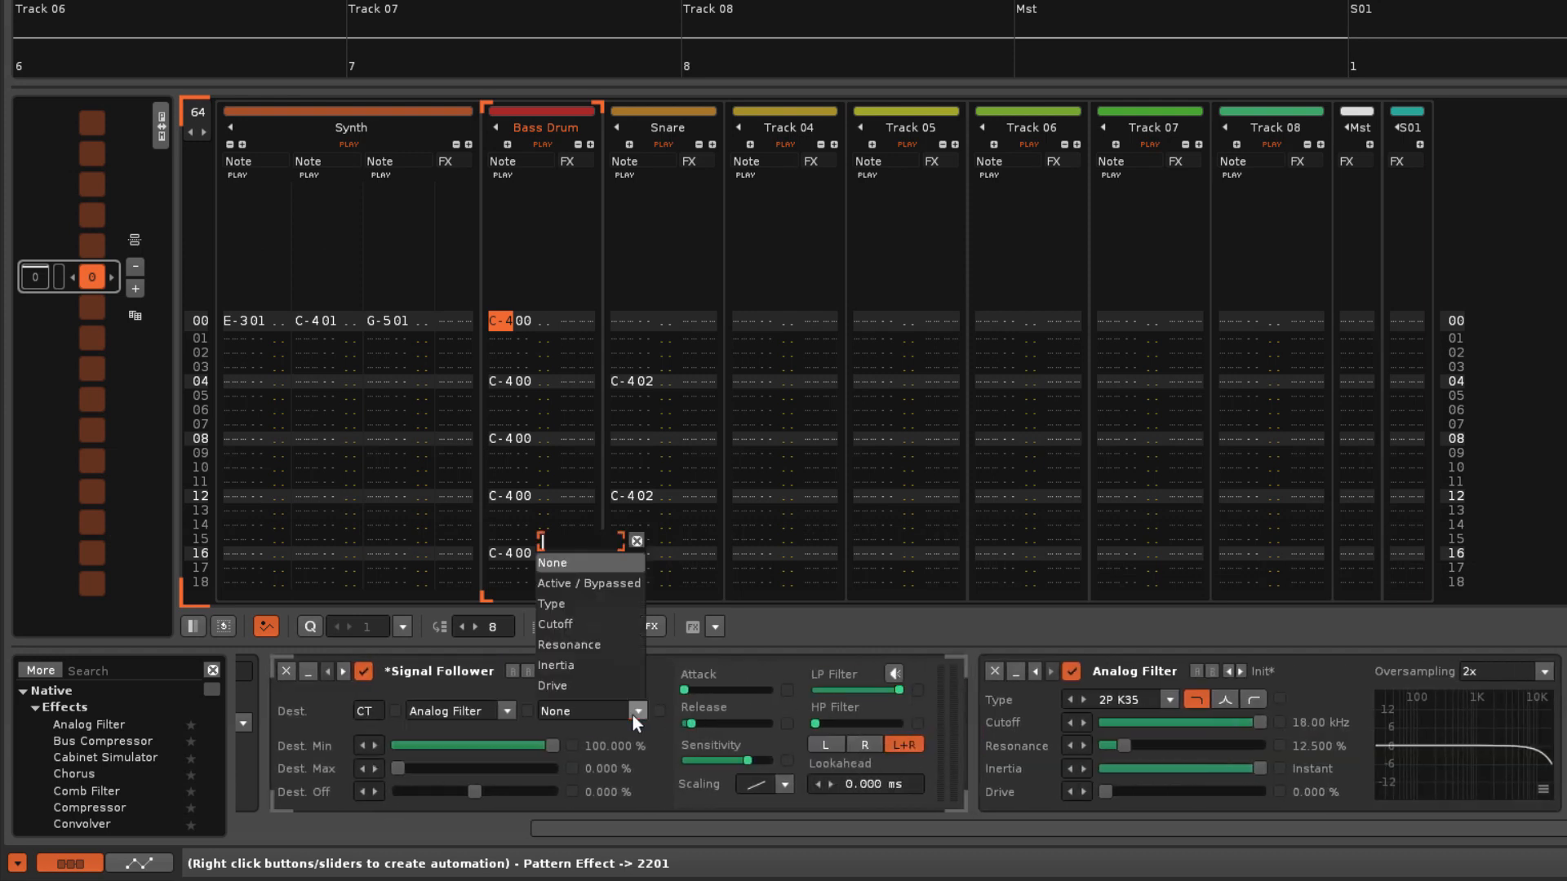
pyautogui.click(589, 623)
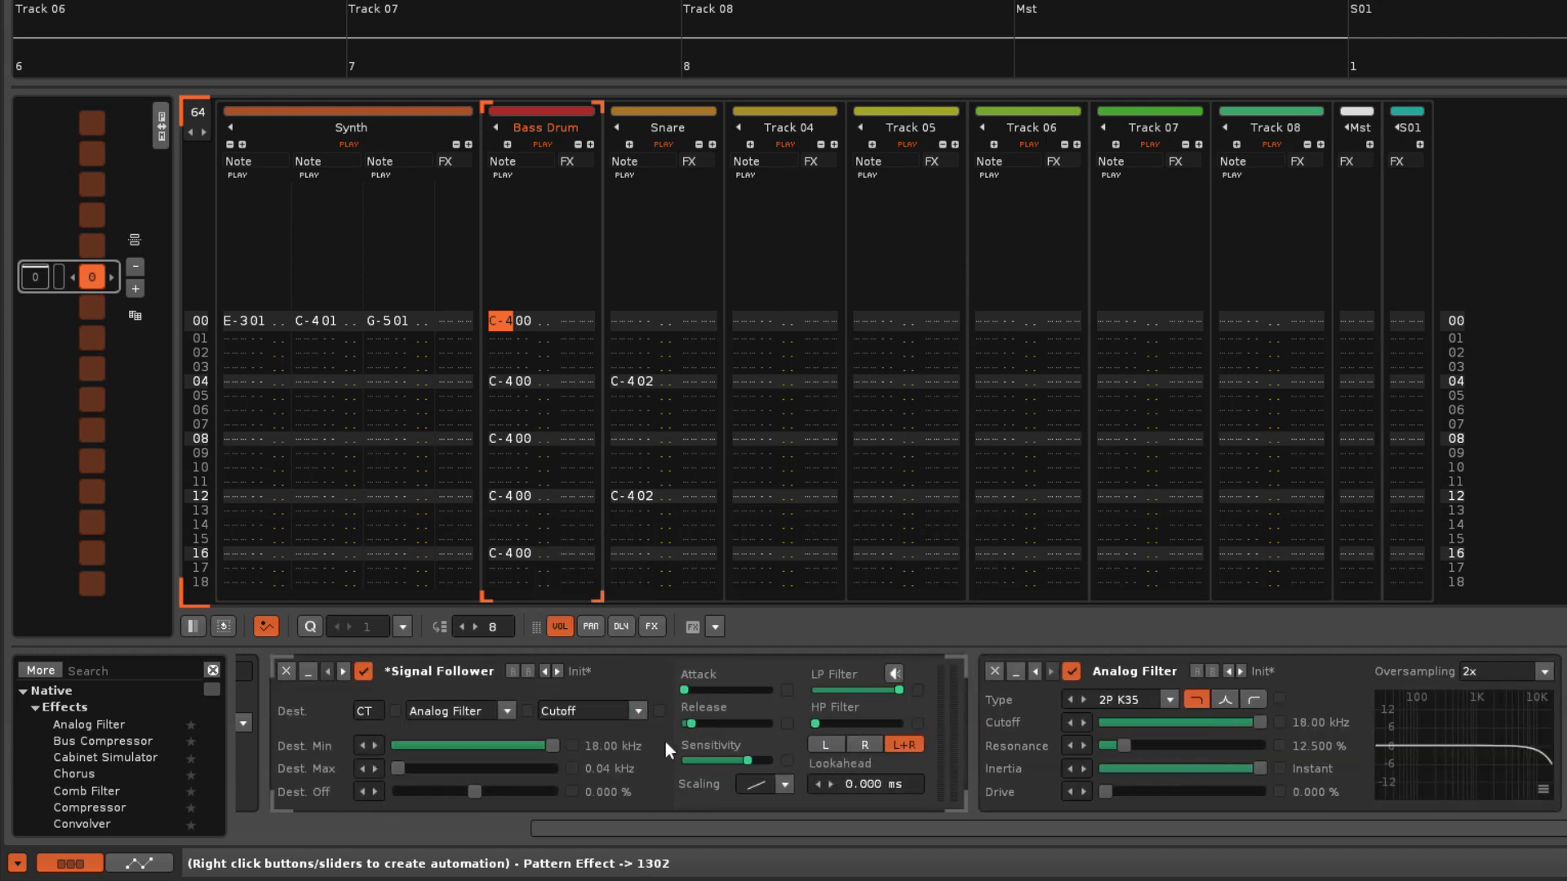
# Choose the Synth track as the Signal Follower's destination and move the Bass Drum track ahead of Synth
pyautogui.click(364, 712)
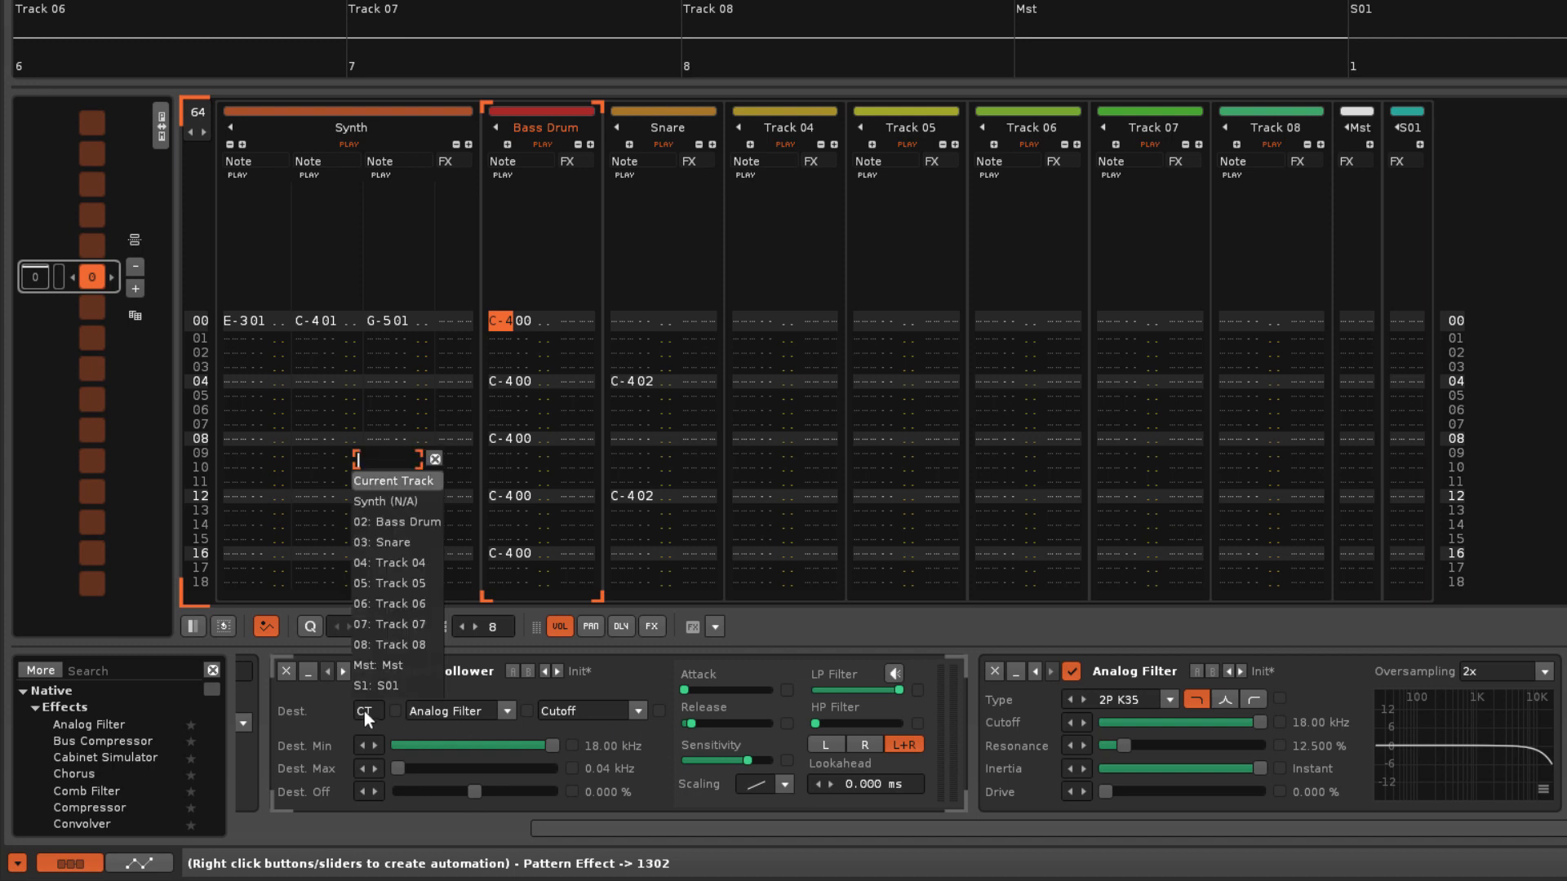
pyautogui.click(388, 497)
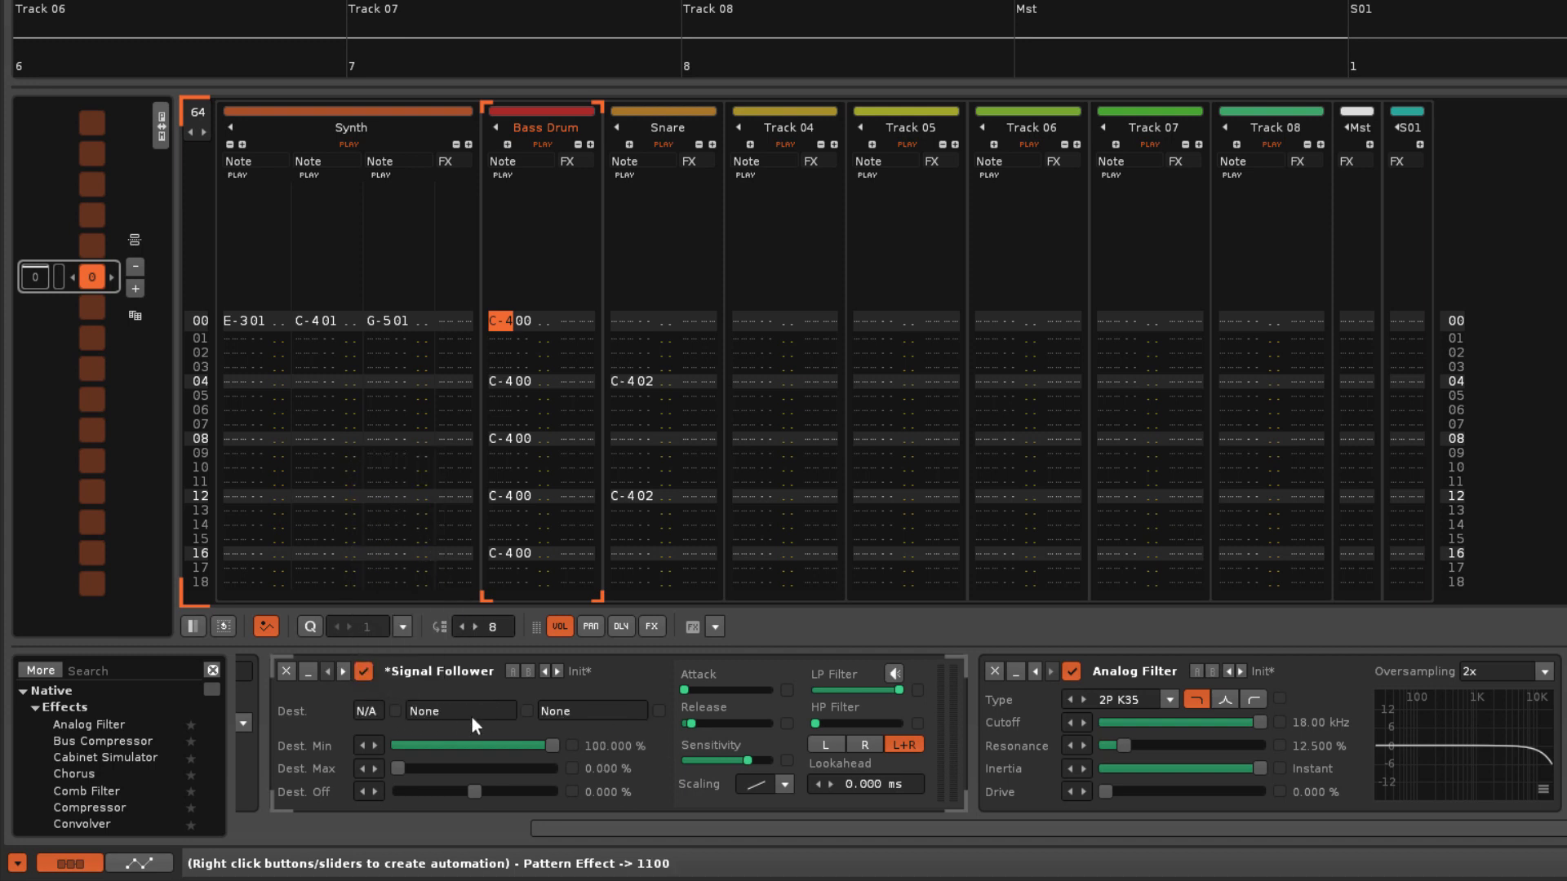
pyautogui.moveTo(529, 132); pyautogui.dragTo(218, 183)
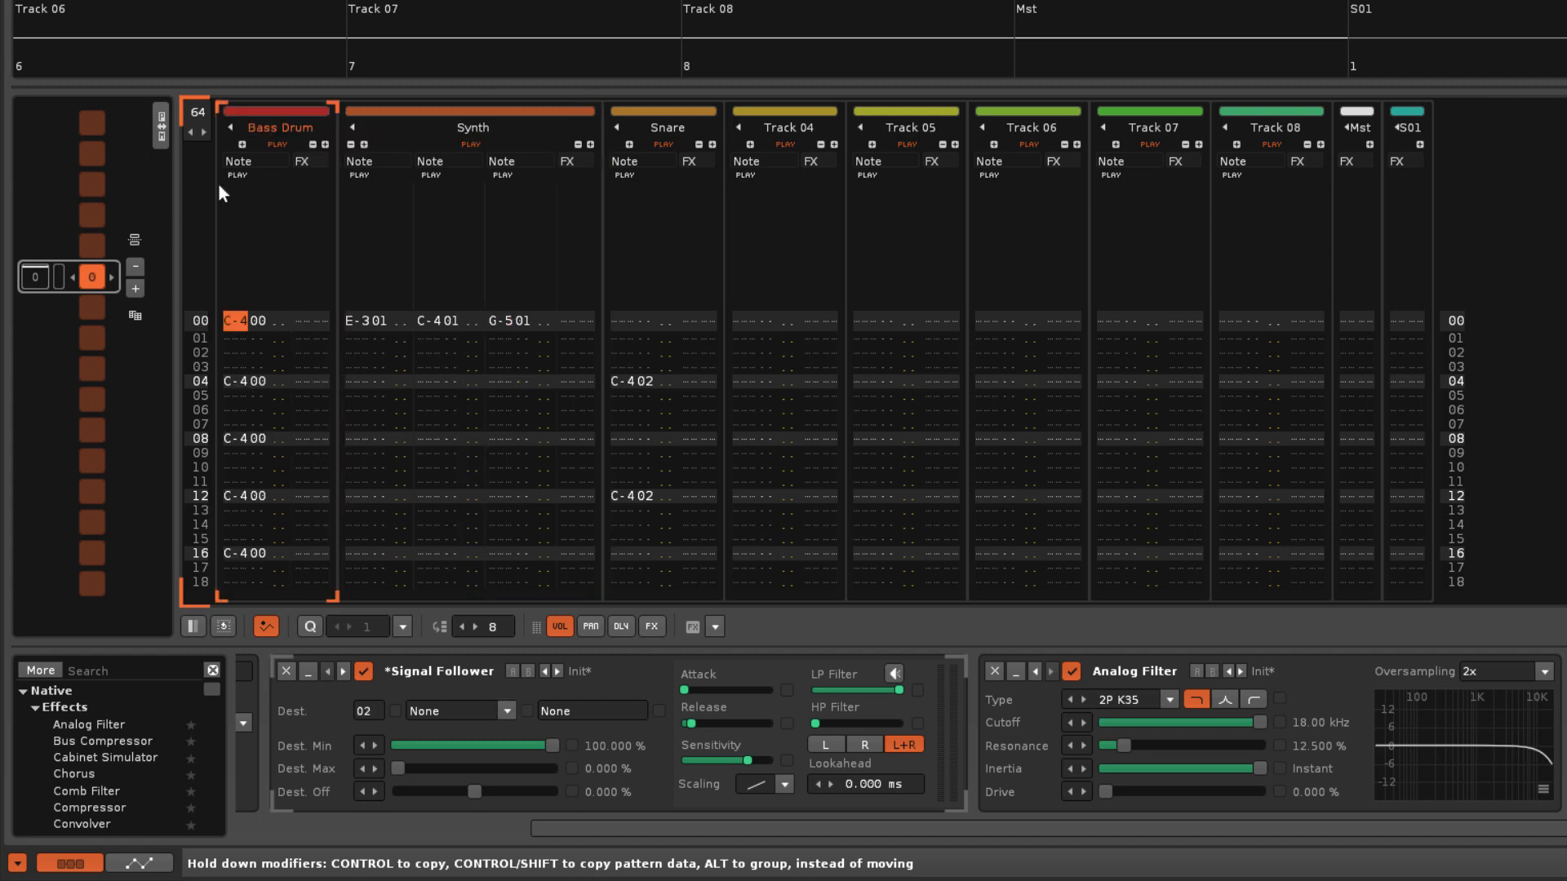
# Set the Signal Follower's destination device to the Synth track's Mixer and choose a mixer parameter
pyautogui.click(508, 711)
pyautogui.click(468, 688)
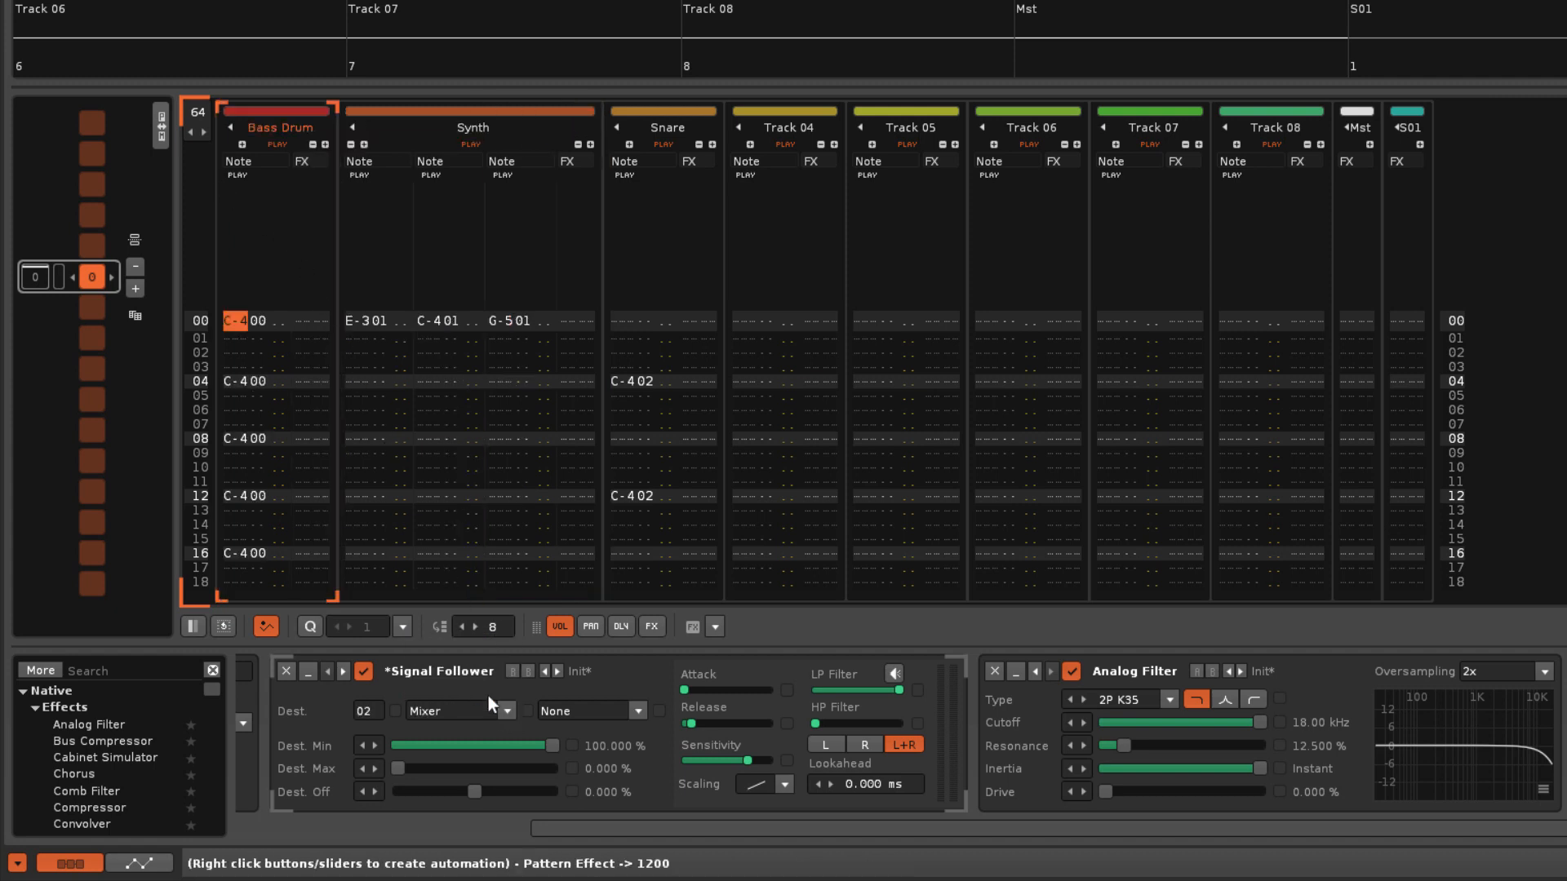
pyautogui.click(638, 712)
pyautogui.click(597, 659)
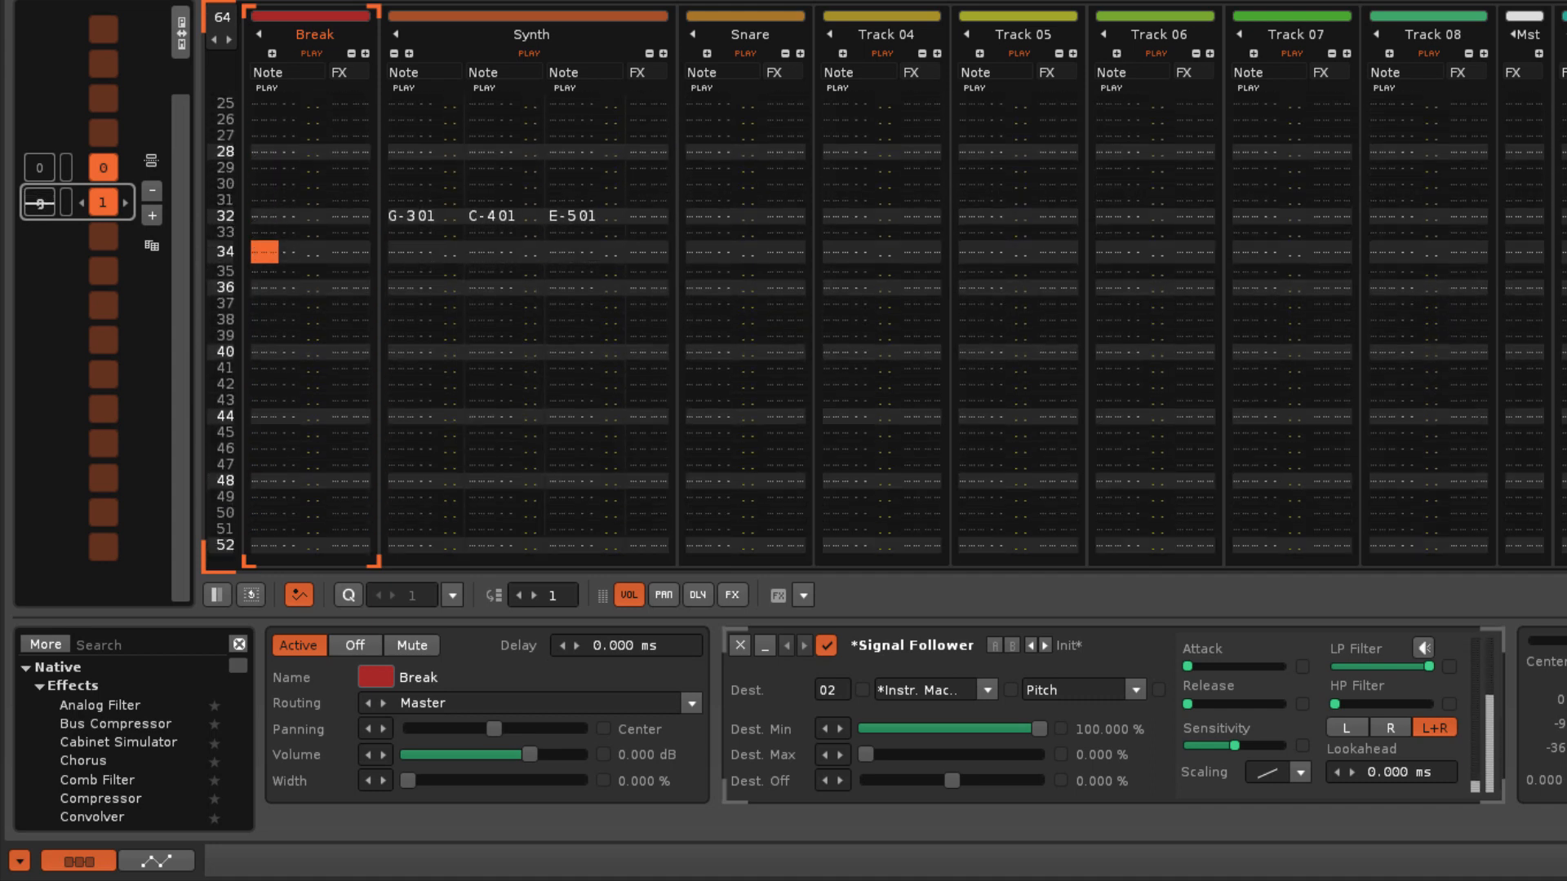
# Check the Synth track's Instr. Macros device during playback and return to the Break track
pyautogui.press('Tab')
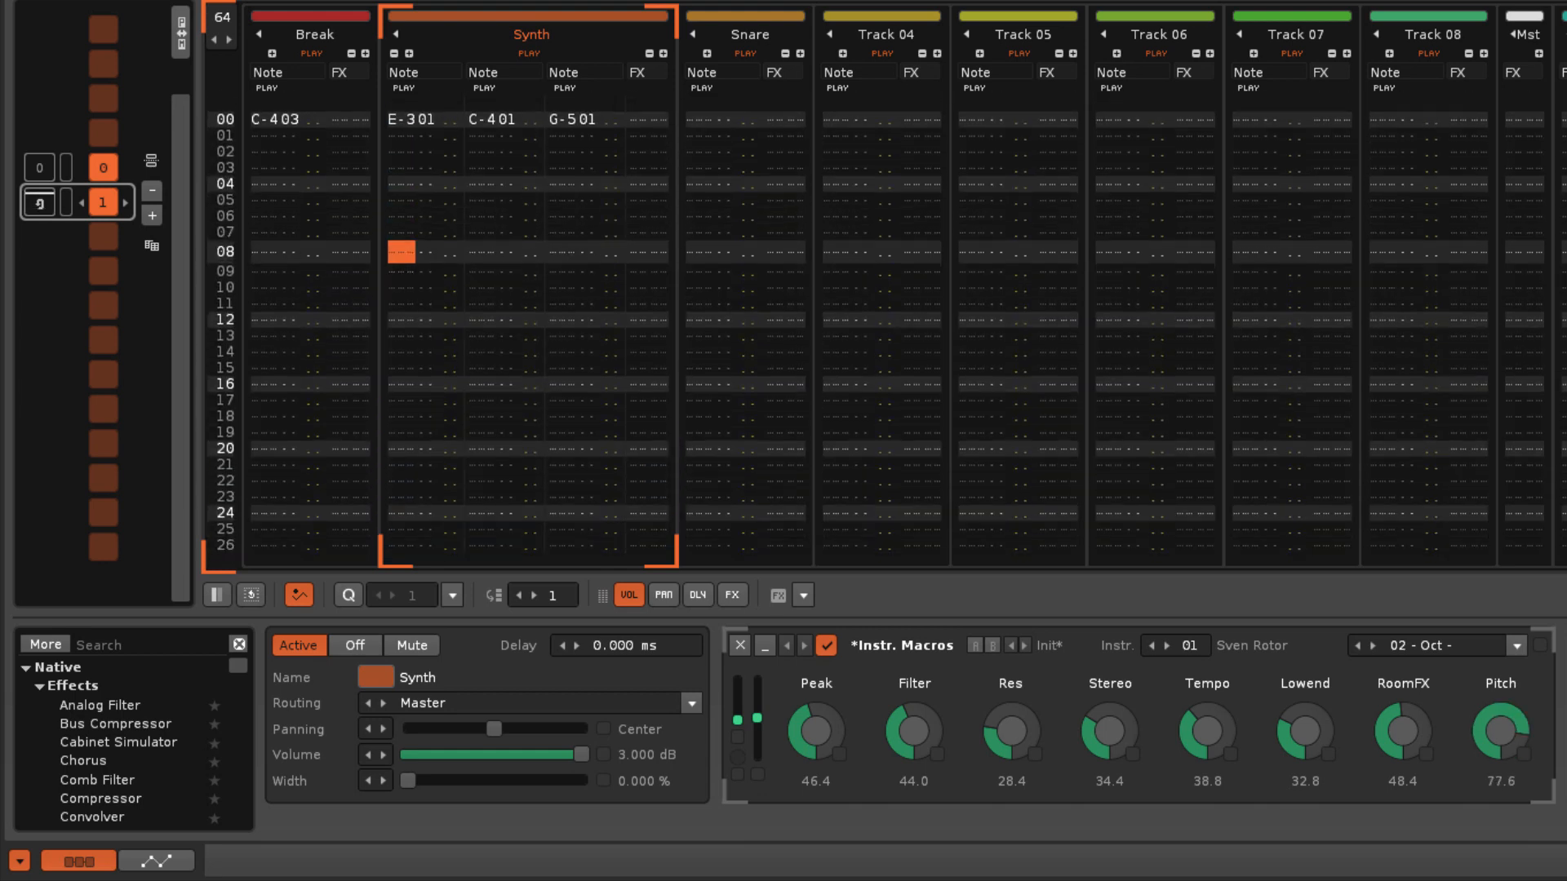
pyautogui.hotkey('shift', 'Tab')
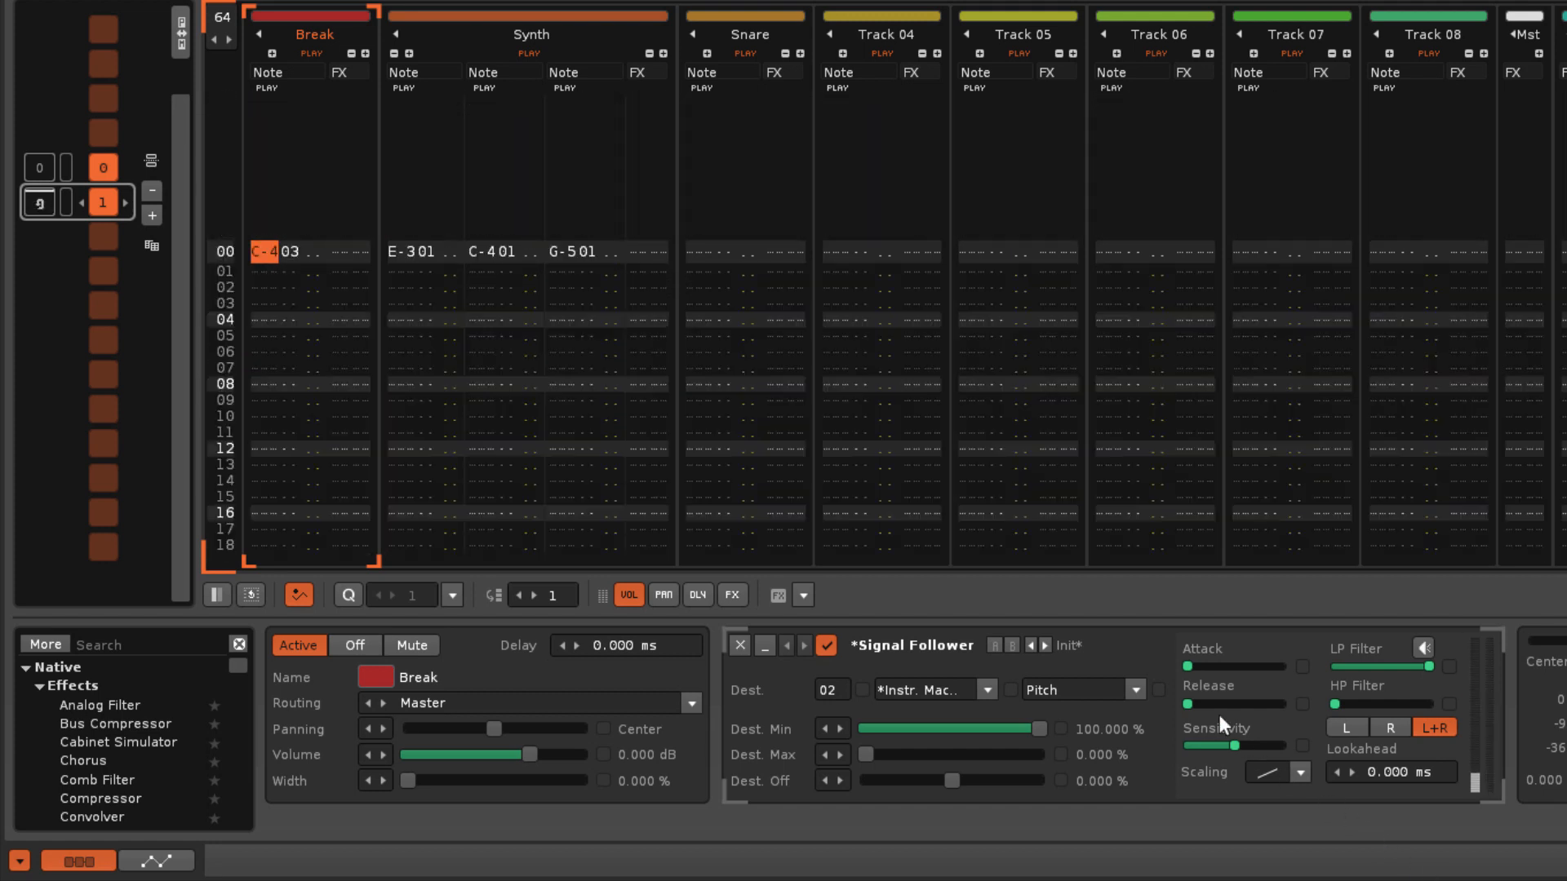
# Adjust the Signal Follower's Attack to 0.000 sec and lower its Sensitivity to the minimum
pyautogui.moveTo(1192, 664)
pyautogui.moveTo(1189, 666)
pyautogui.mouseDown()
pyautogui.moveTo(1202, 705)
pyautogui.moveTo(1204, 666)
pyautogui.moveTo(1200, 704)
pyautogui.moveTo(1188, 666)
pyautogui.mouseUp()
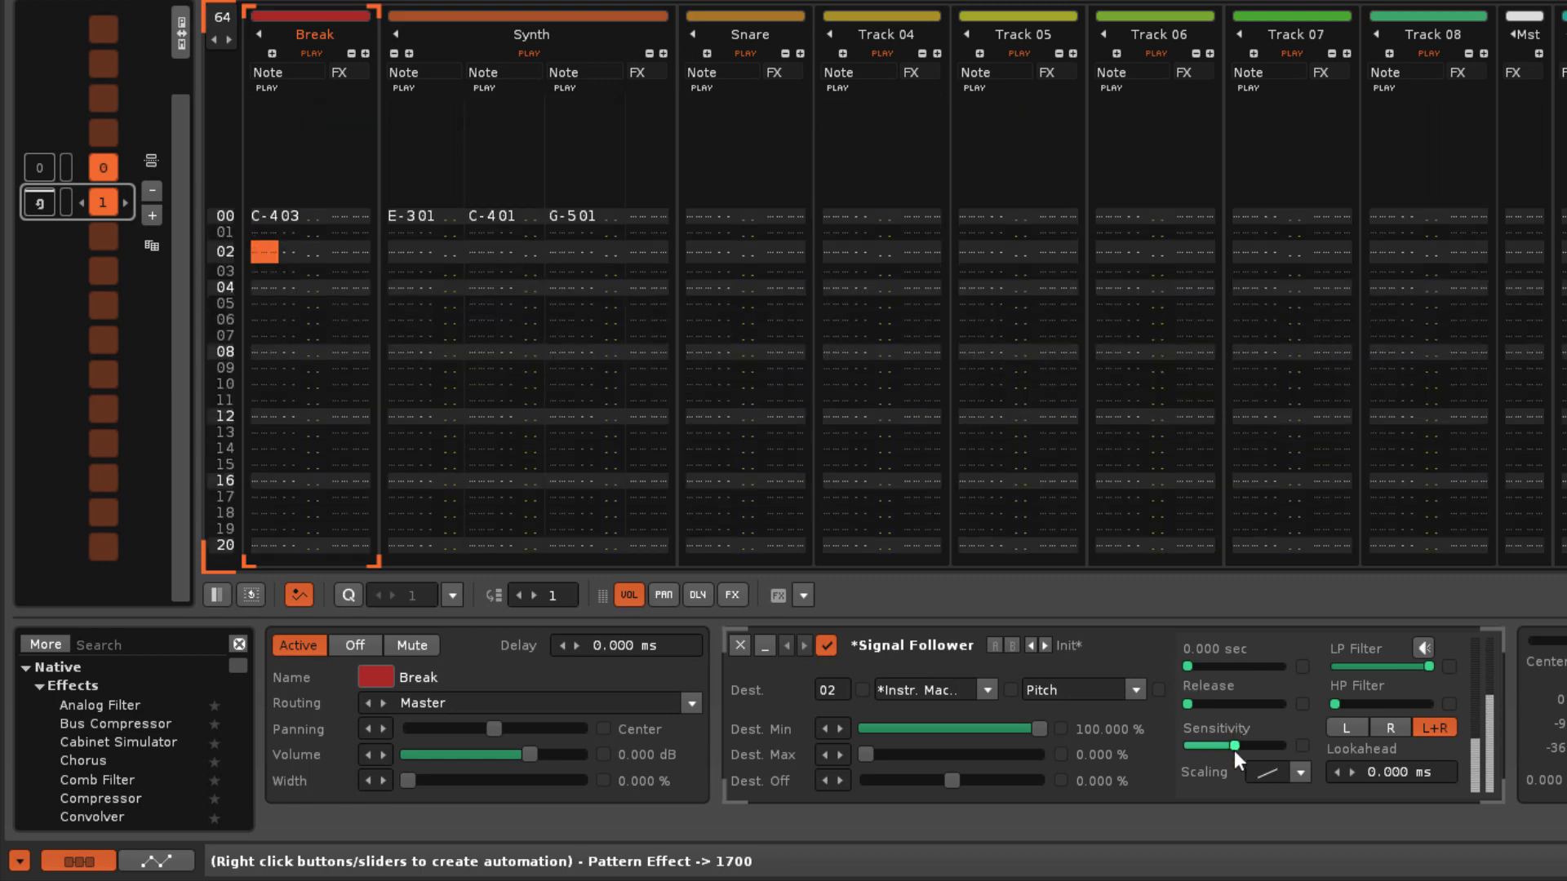
pyautogui.moveTo(1234, 746); pyautogui.dragTo(1187, 745)
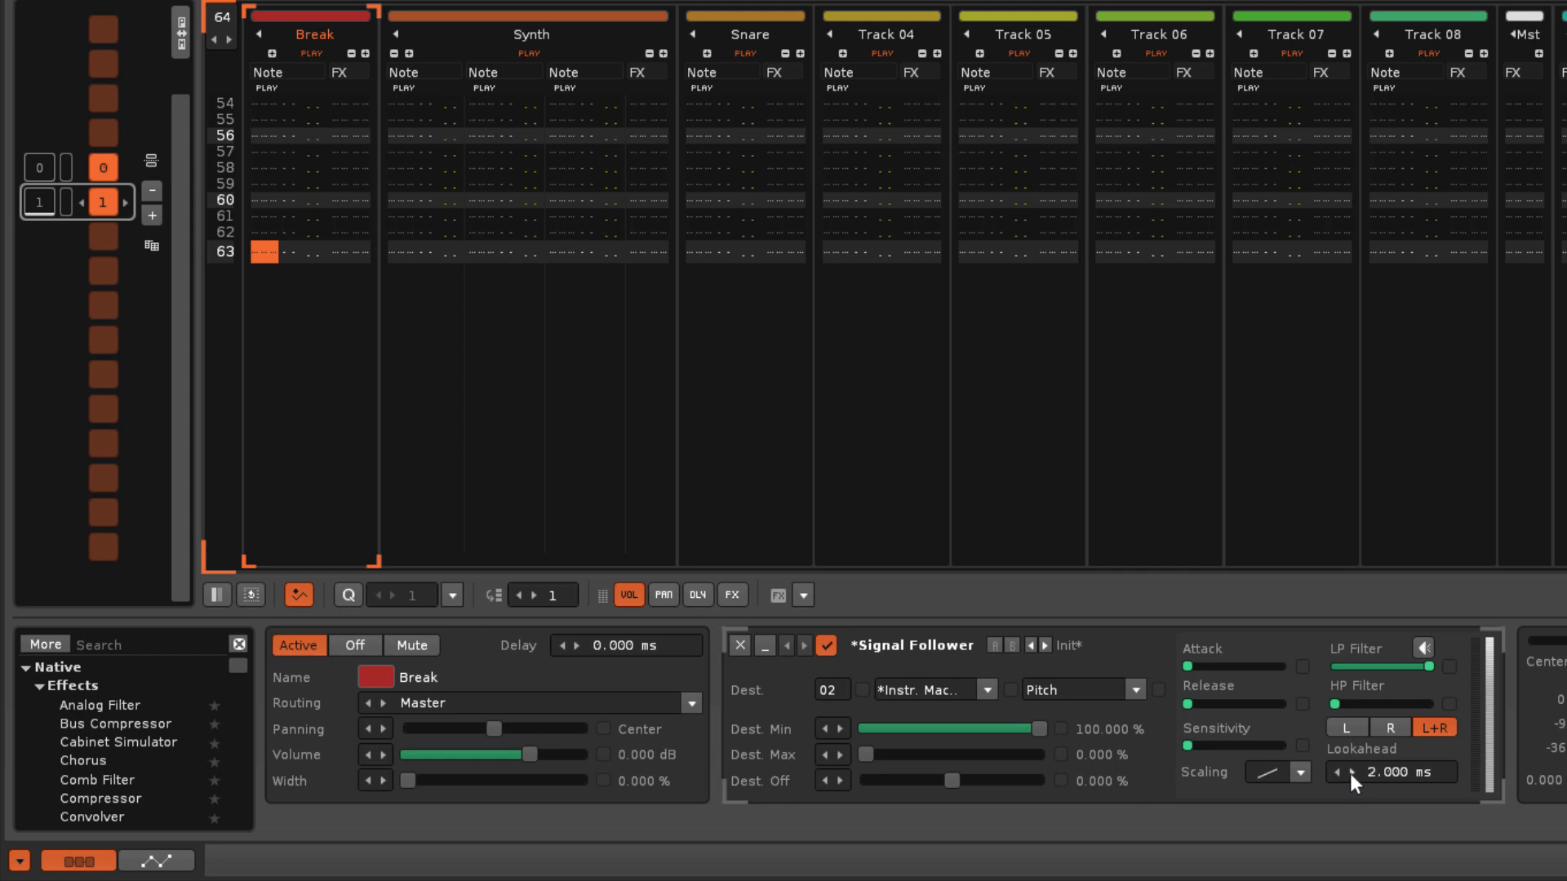
# Adjust the Signal Follower's Lookahead and toggle Automatic Plugin Delay Compensation
pyautogui.moveTo(1399, 776)
pyautogui.mouseDown()
pyautogui.moveTo(1399, 669)
pyautogui.moveTo(1399, 775)
pyautogui.mouseUp()
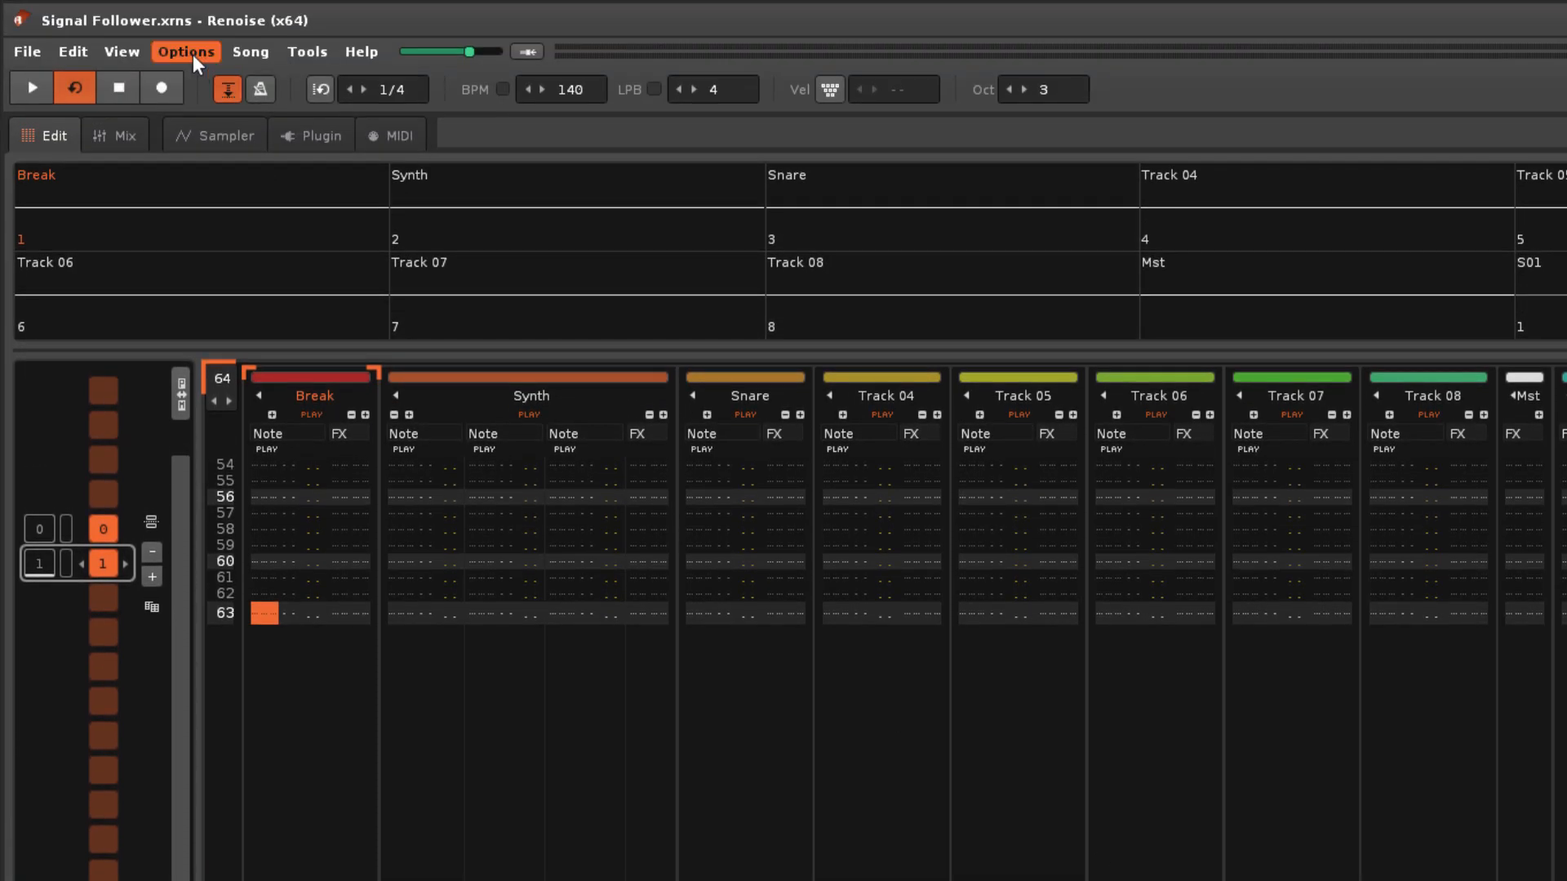
pyautogui.click(192, 54)
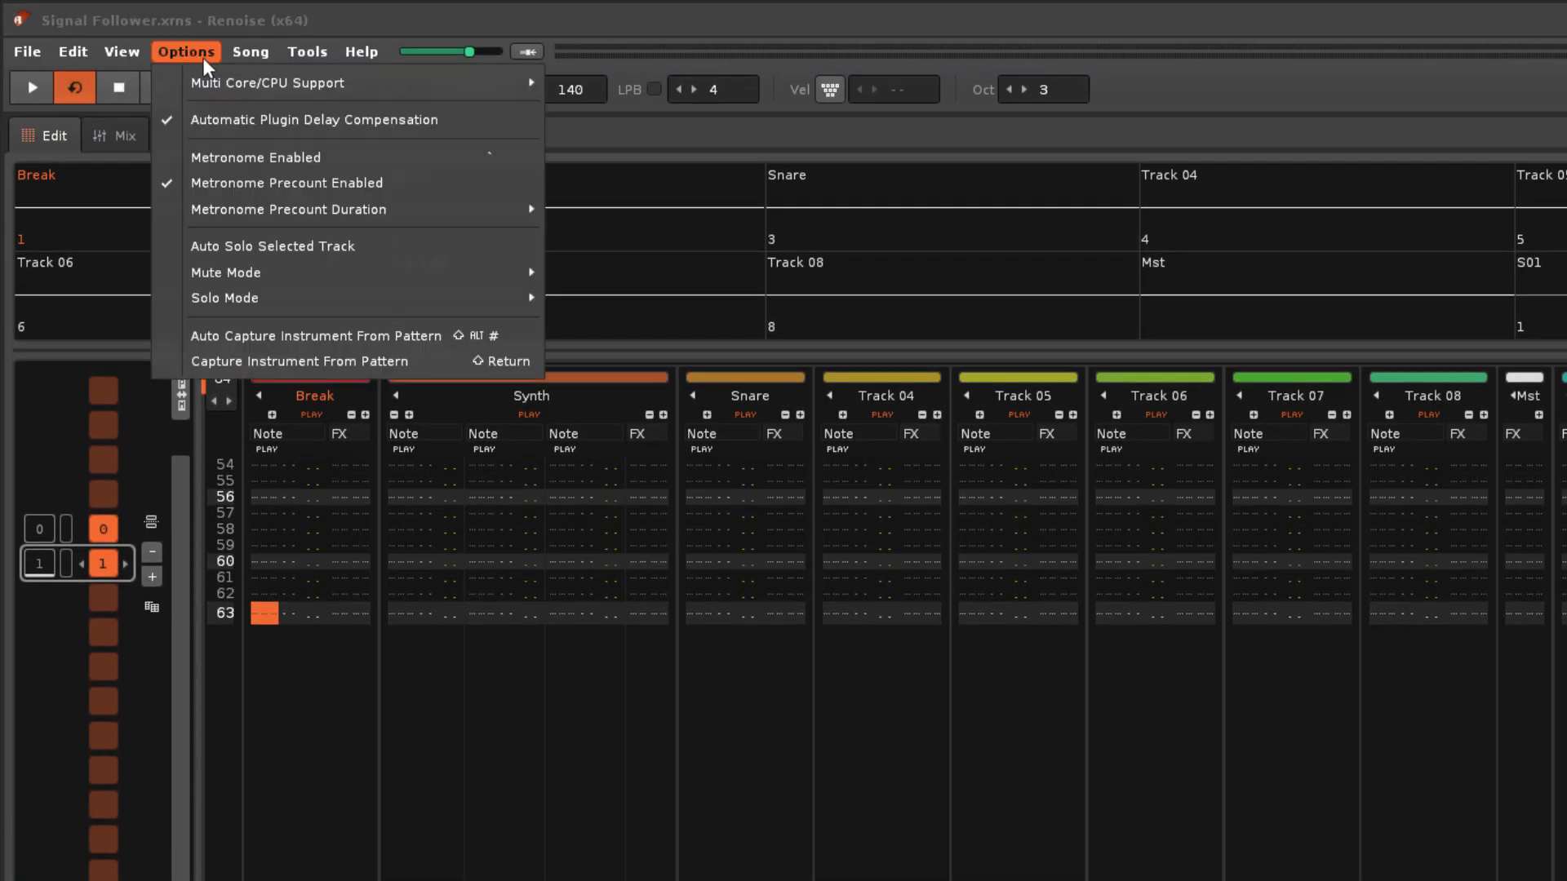
pyautogui.click(249, 126)
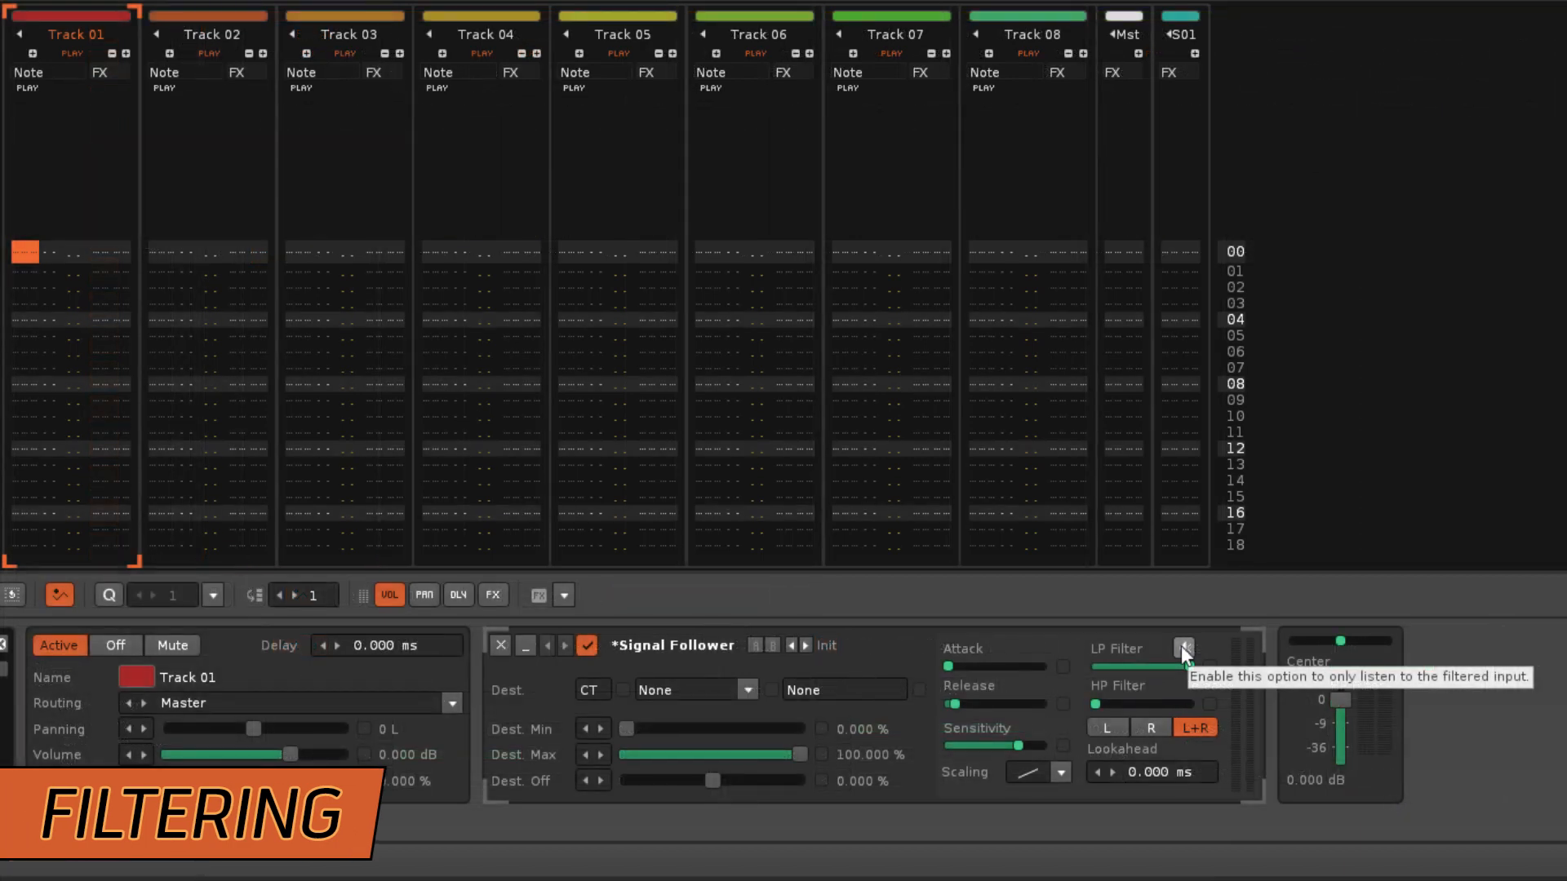
# Listen to the Signal Follower's filtered input while sweeping the LP and HP filters, and restore normal monitoring
pyautogui.click(1182, 644)
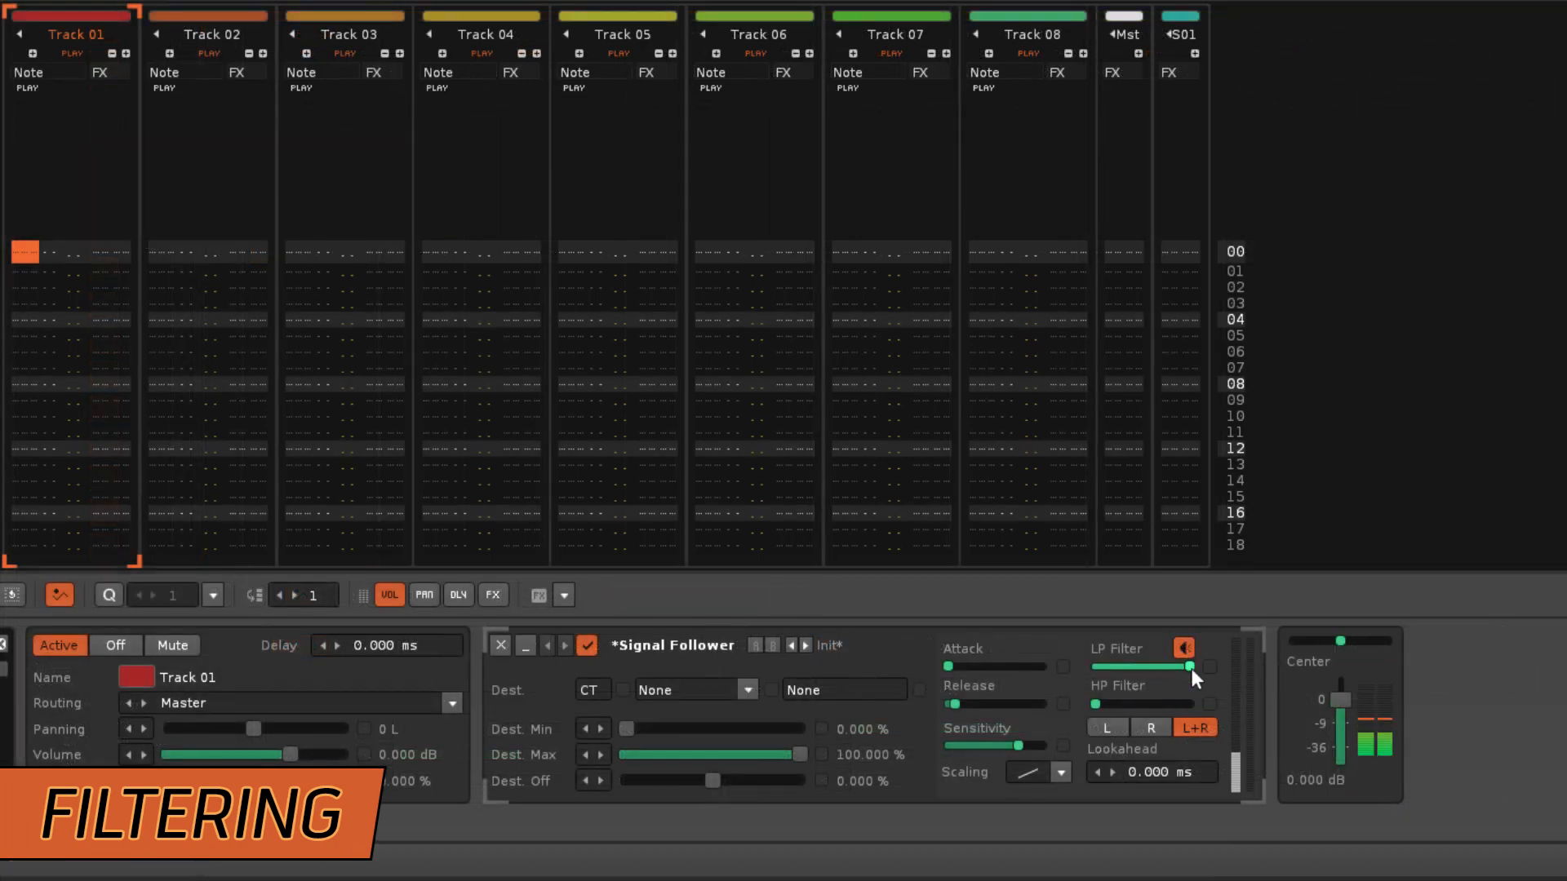
pyautogui.moveTo(1188, 666)
pyautogui.mouseDown()
pyautogui.moveTo(1096, 666)
pyautogui.moveTo(1190, 667)
pyautogui.mouseUp()
pyautogui.moveTo(1095, 704)
pyautogui.mouseDown()
pyautogui.moveTo(1177, 704)
pyautogui.moveTo(1095, 703)
pyautogui.mouseUp()
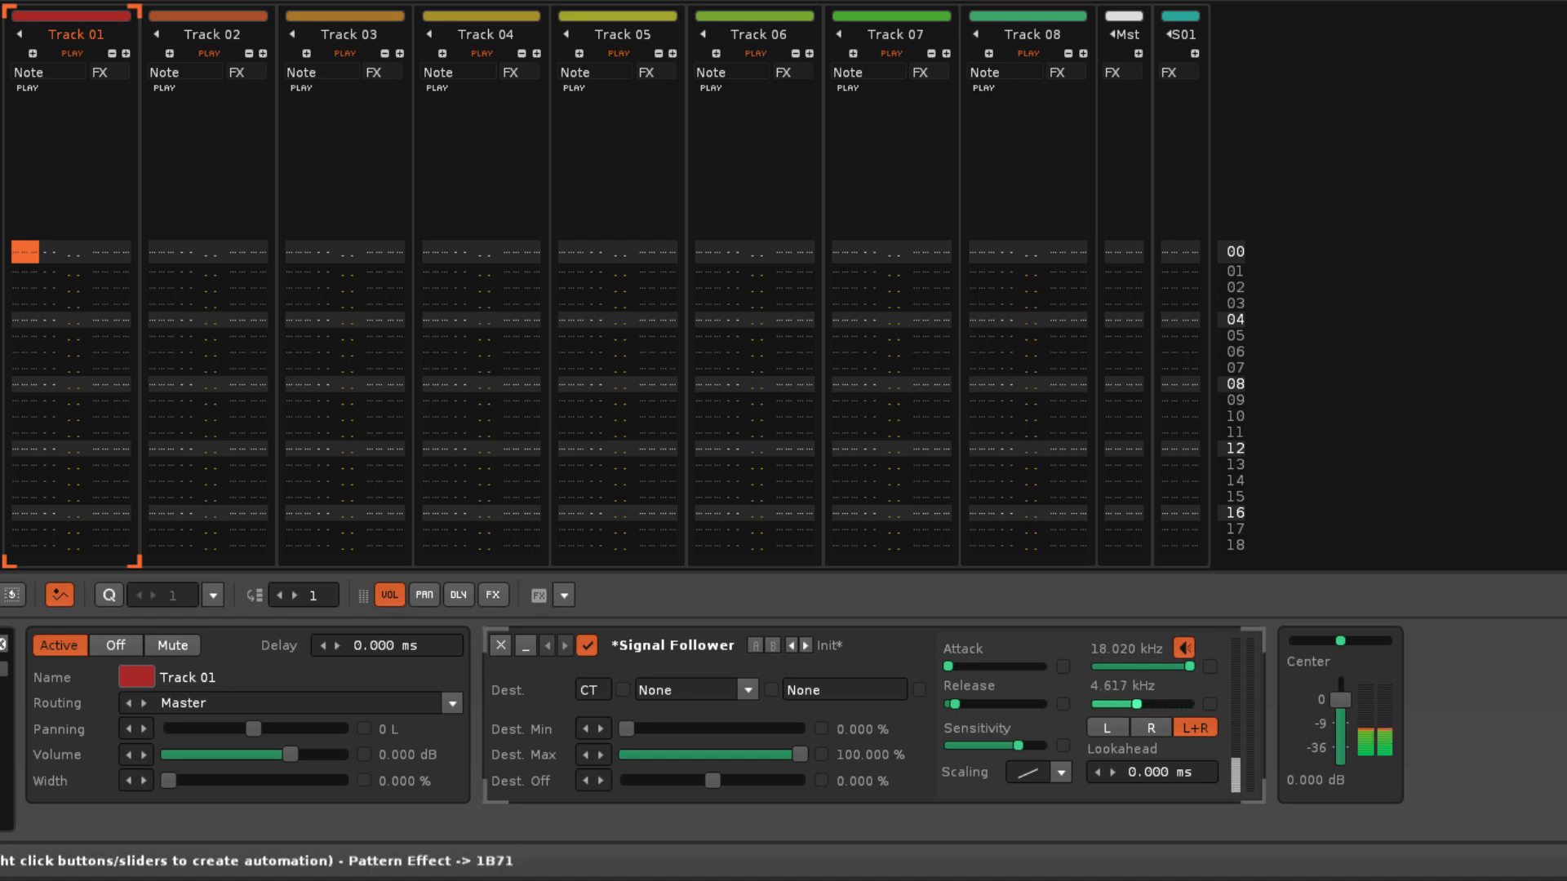
pyautogui.click(1187, 646)
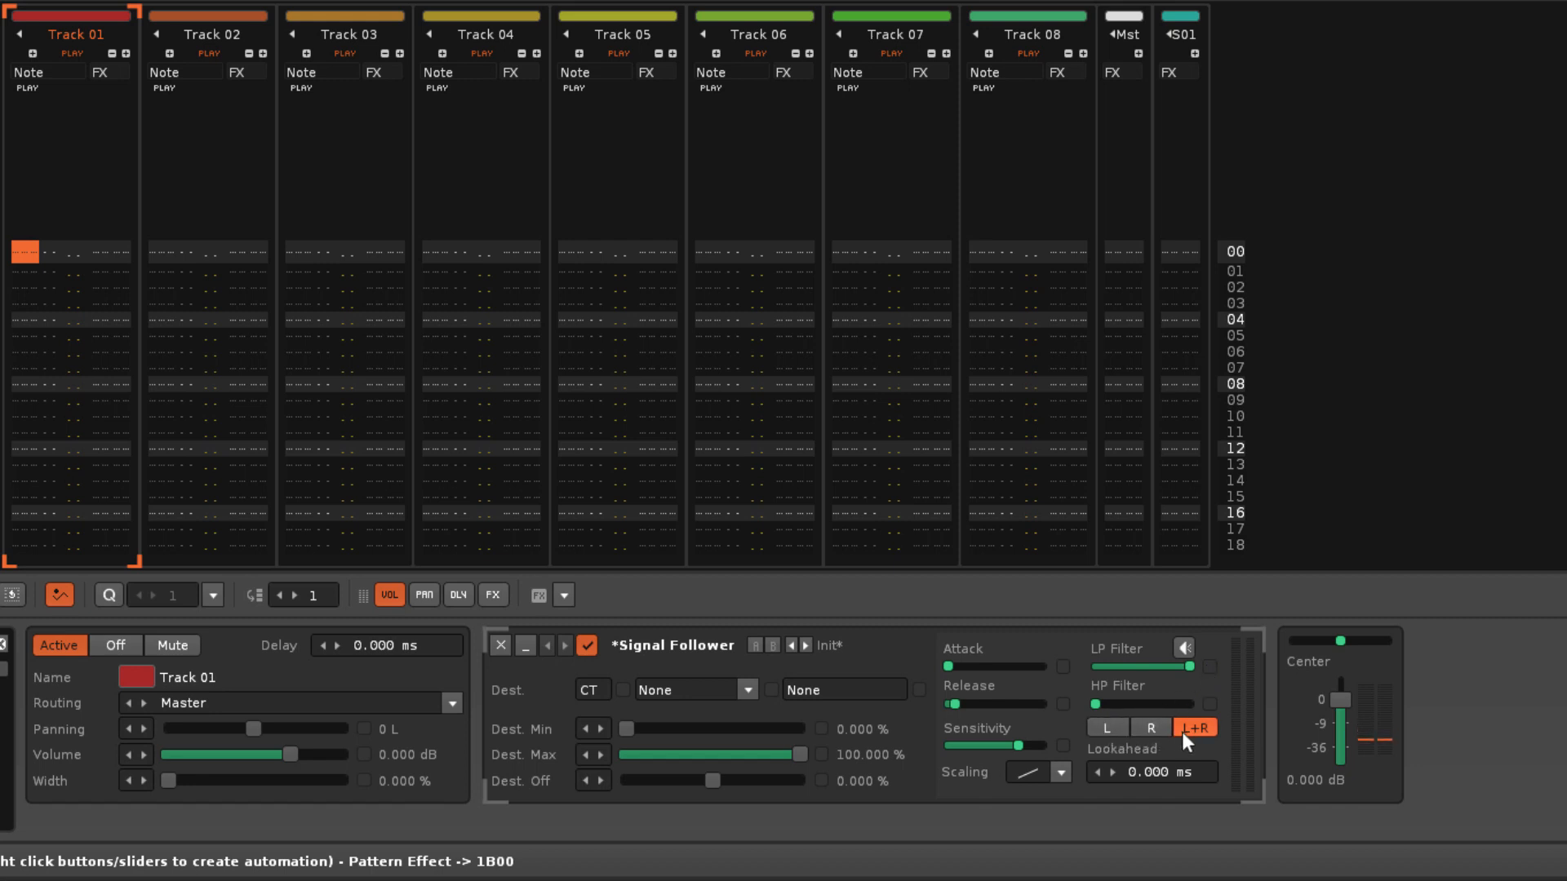
# Limit the Signal Follower's input to the left channel, and test panning Track 01 to 50 L before undoing it
pyautogui.click(1106, 727)
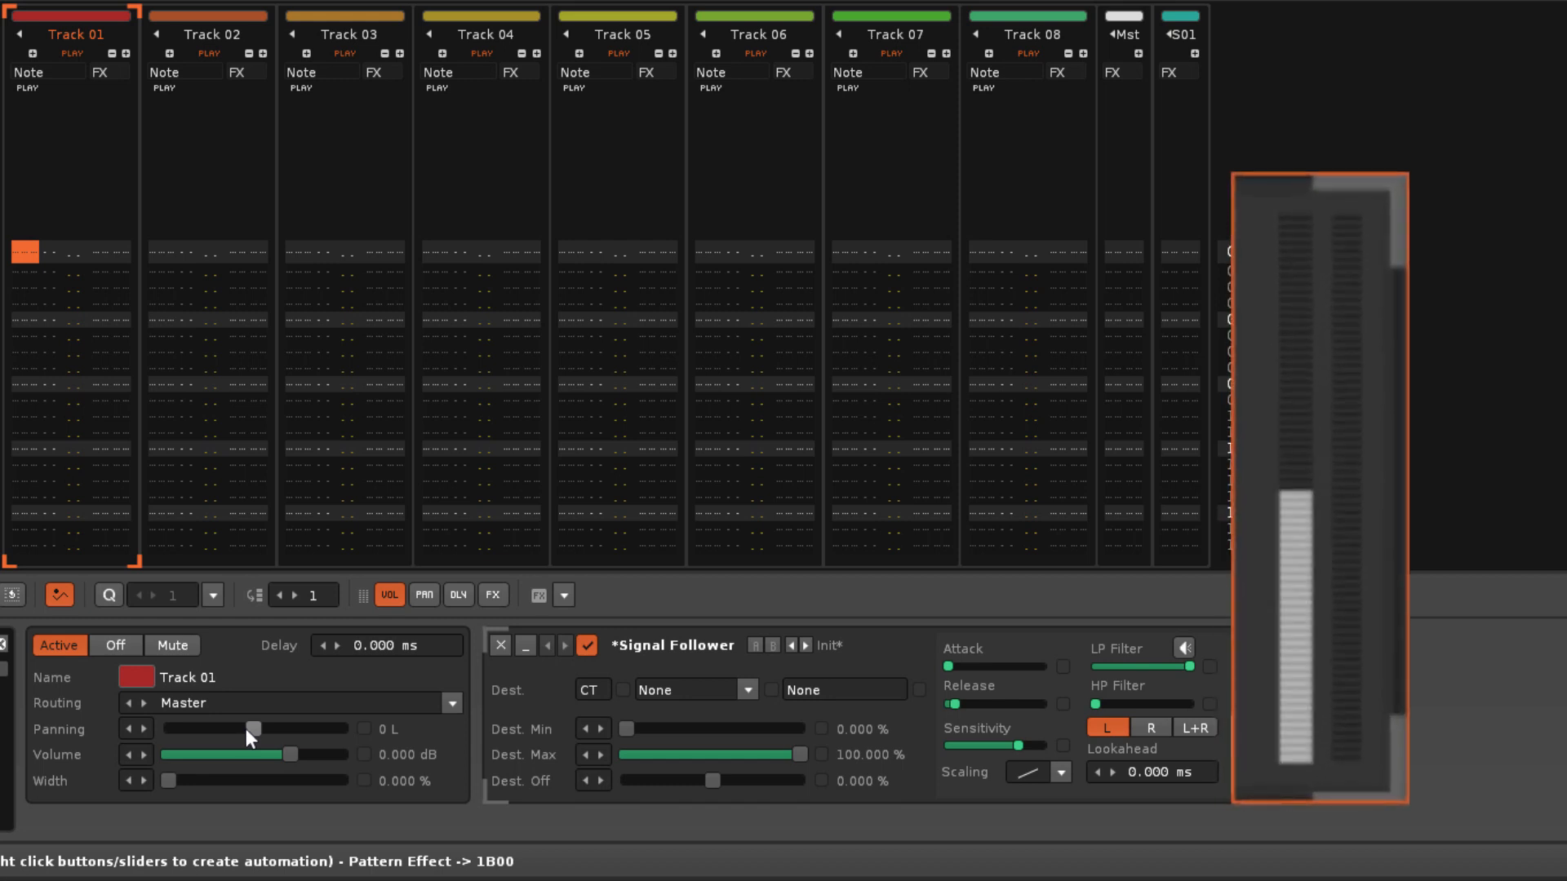
pyautogui.moveTo(246, 727); pyautogui.dragTo(168, 729)
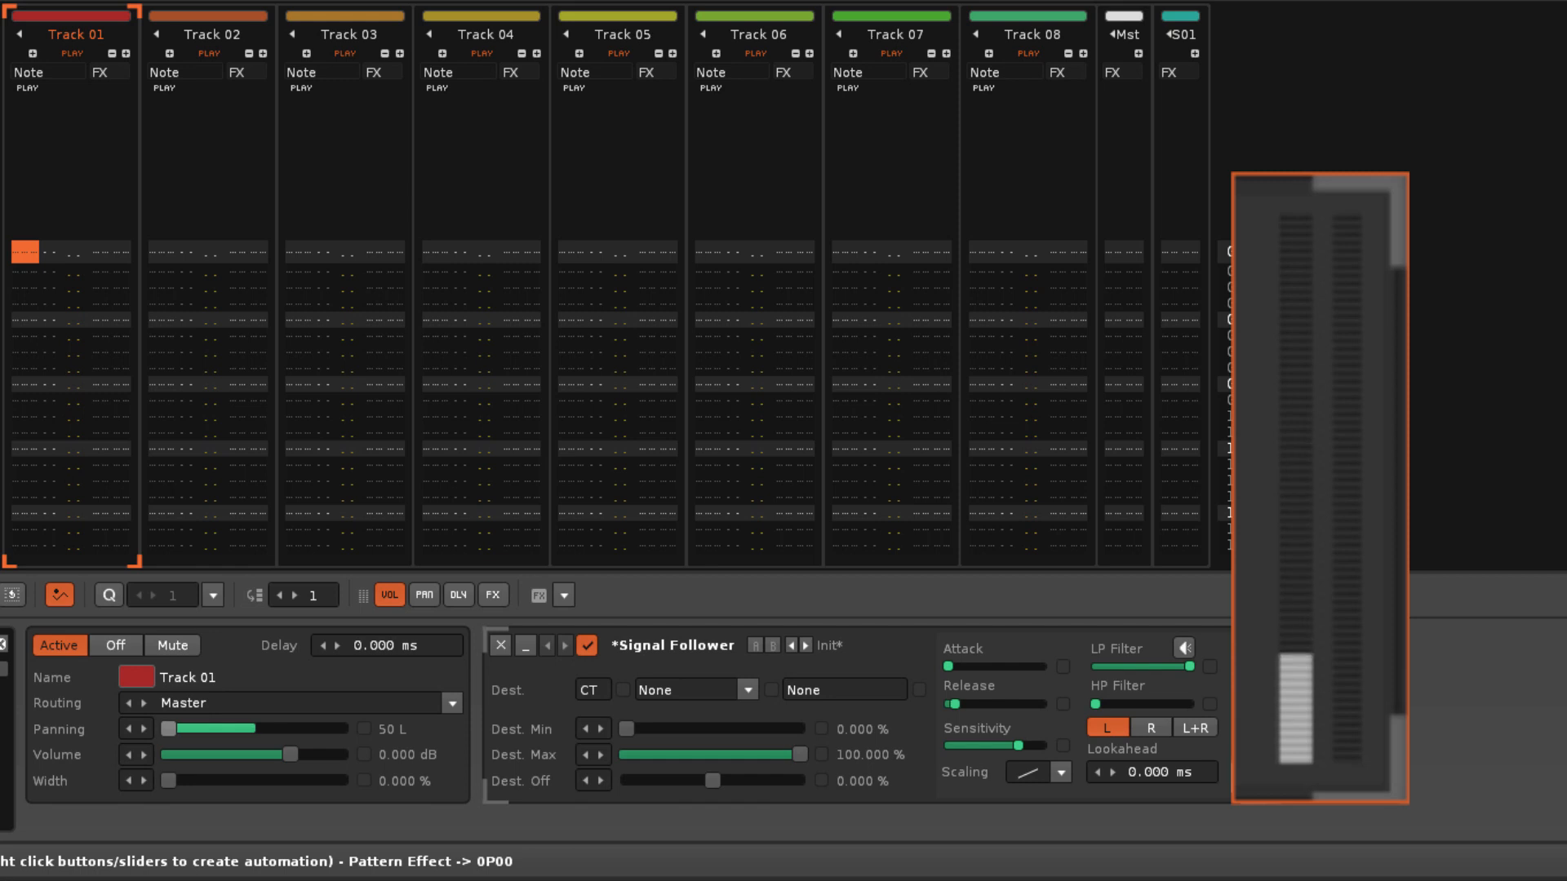
pyautogui.hotkey('ctrl', 'z')
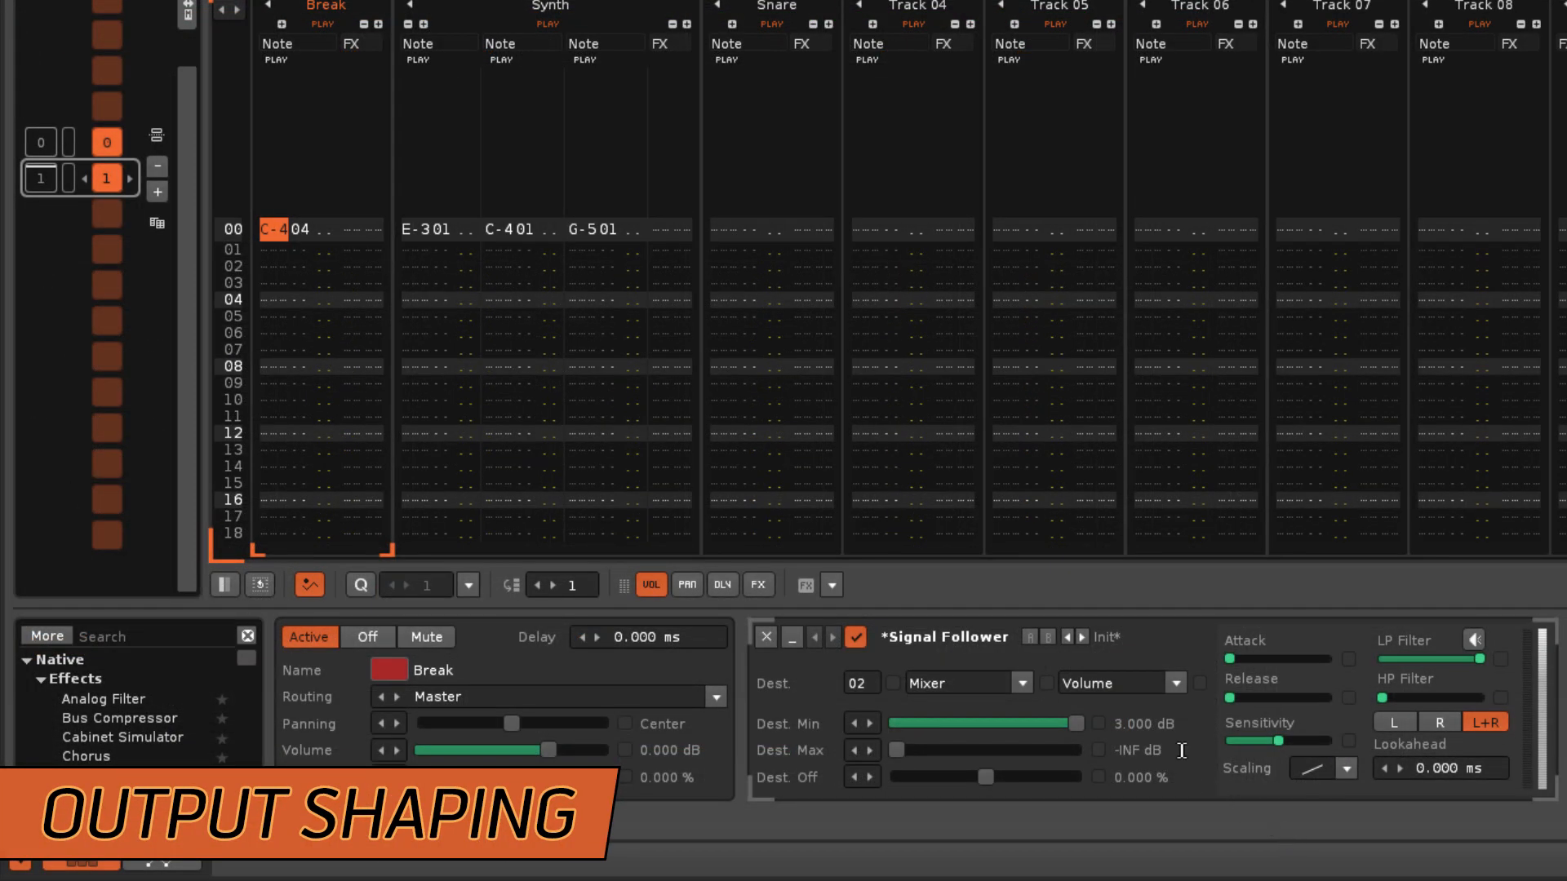
# Try Panning and Width as the Signal Follower's mixer destination parameter and undo back to Volume
pyautogui.click(1116, 683)
pyautogui.click(1109, 599)
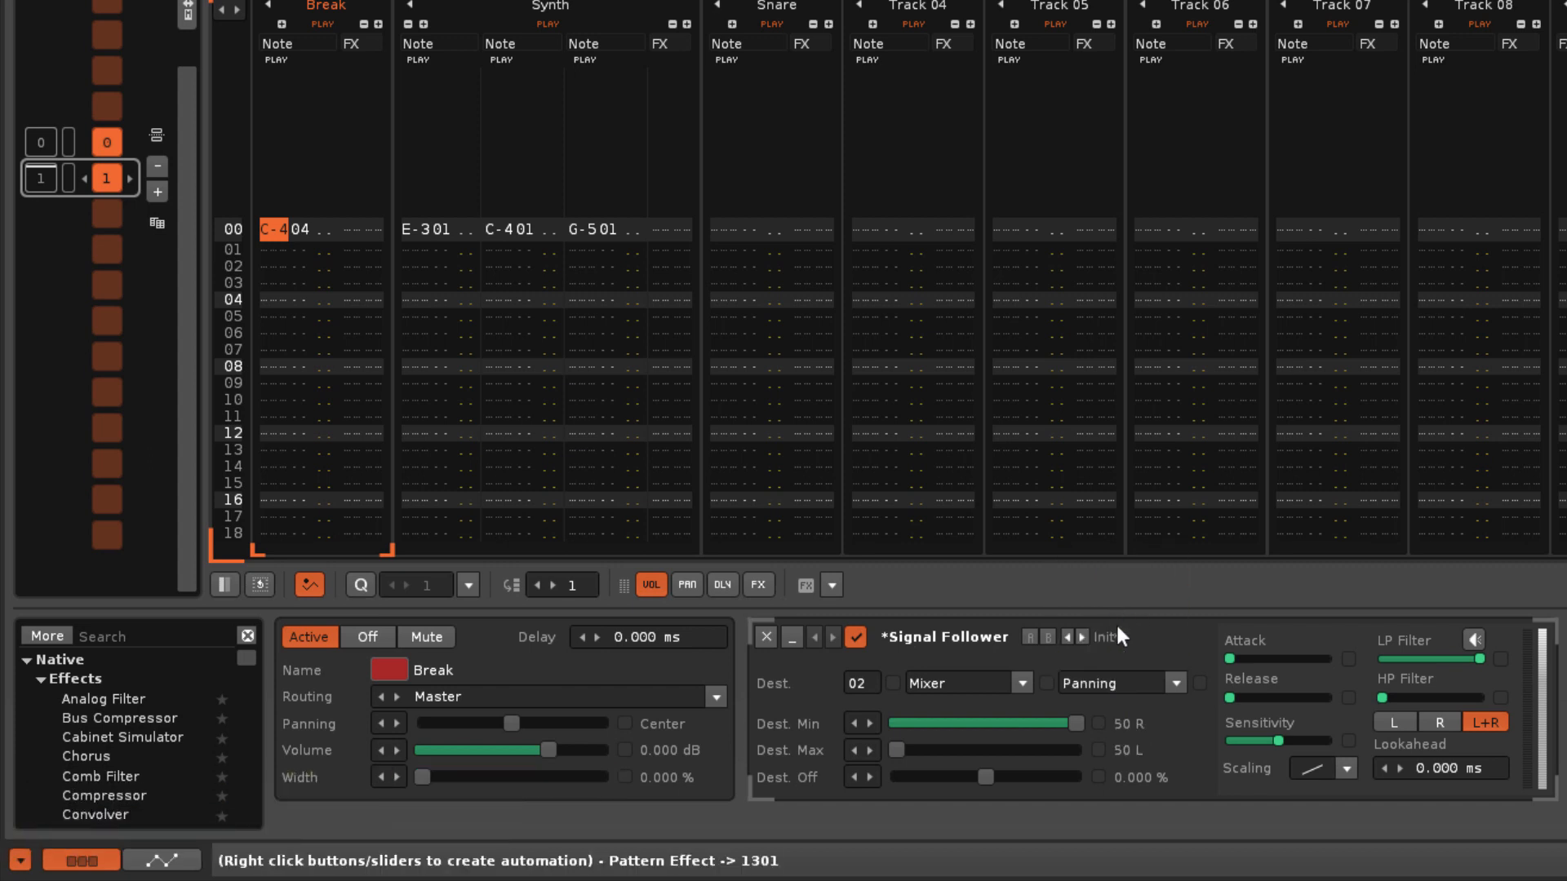
pyautogui.click(1131, 684)
pyautogui.click(1112, 654)
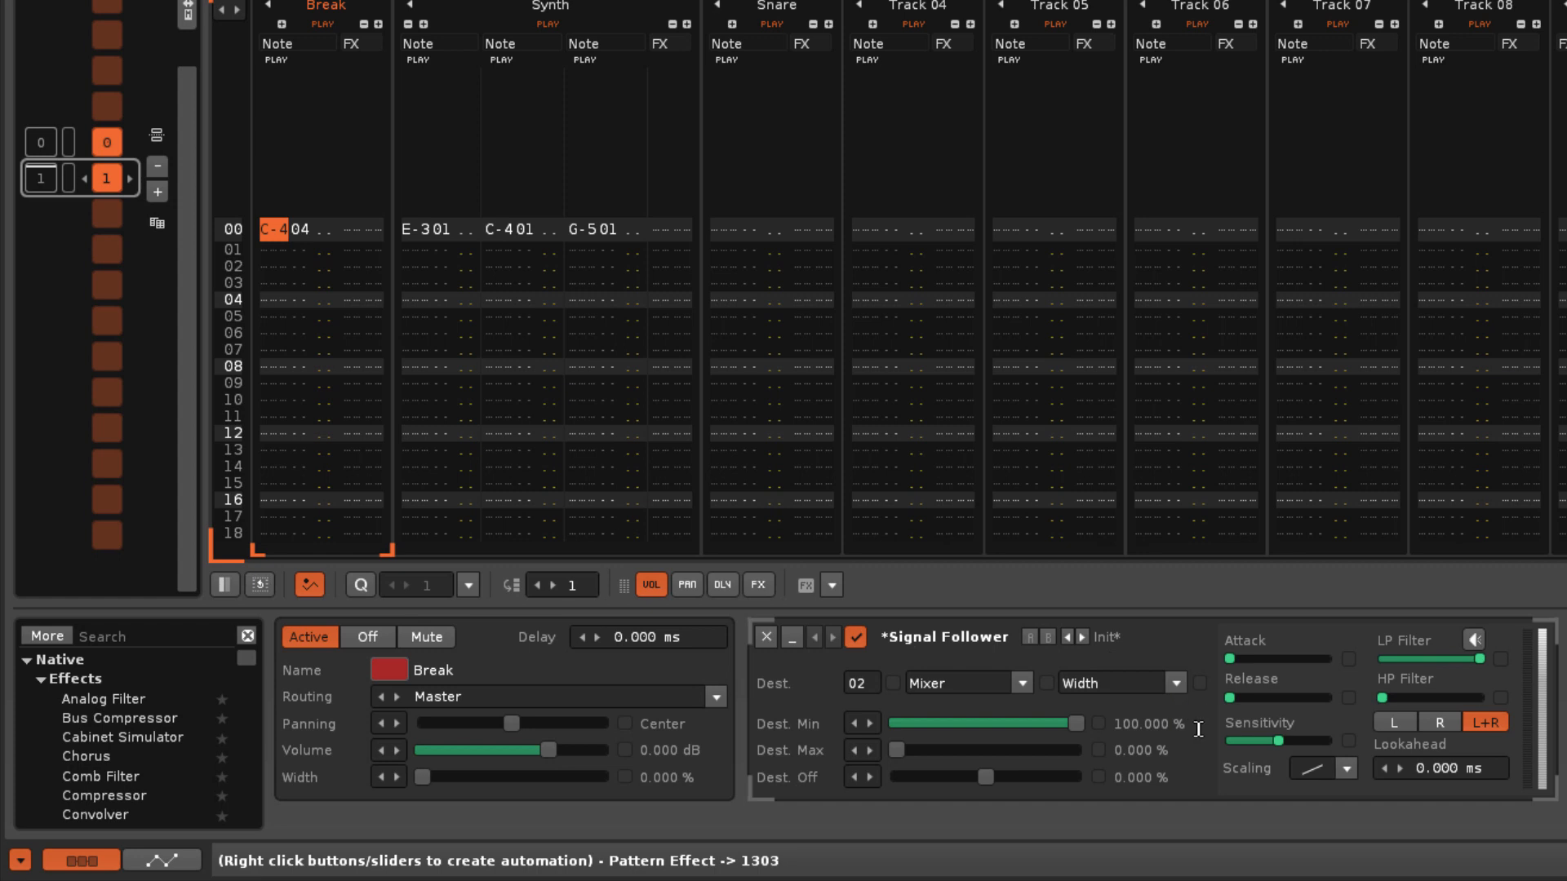
pyautogui.hotkey('ctrl', 'z')
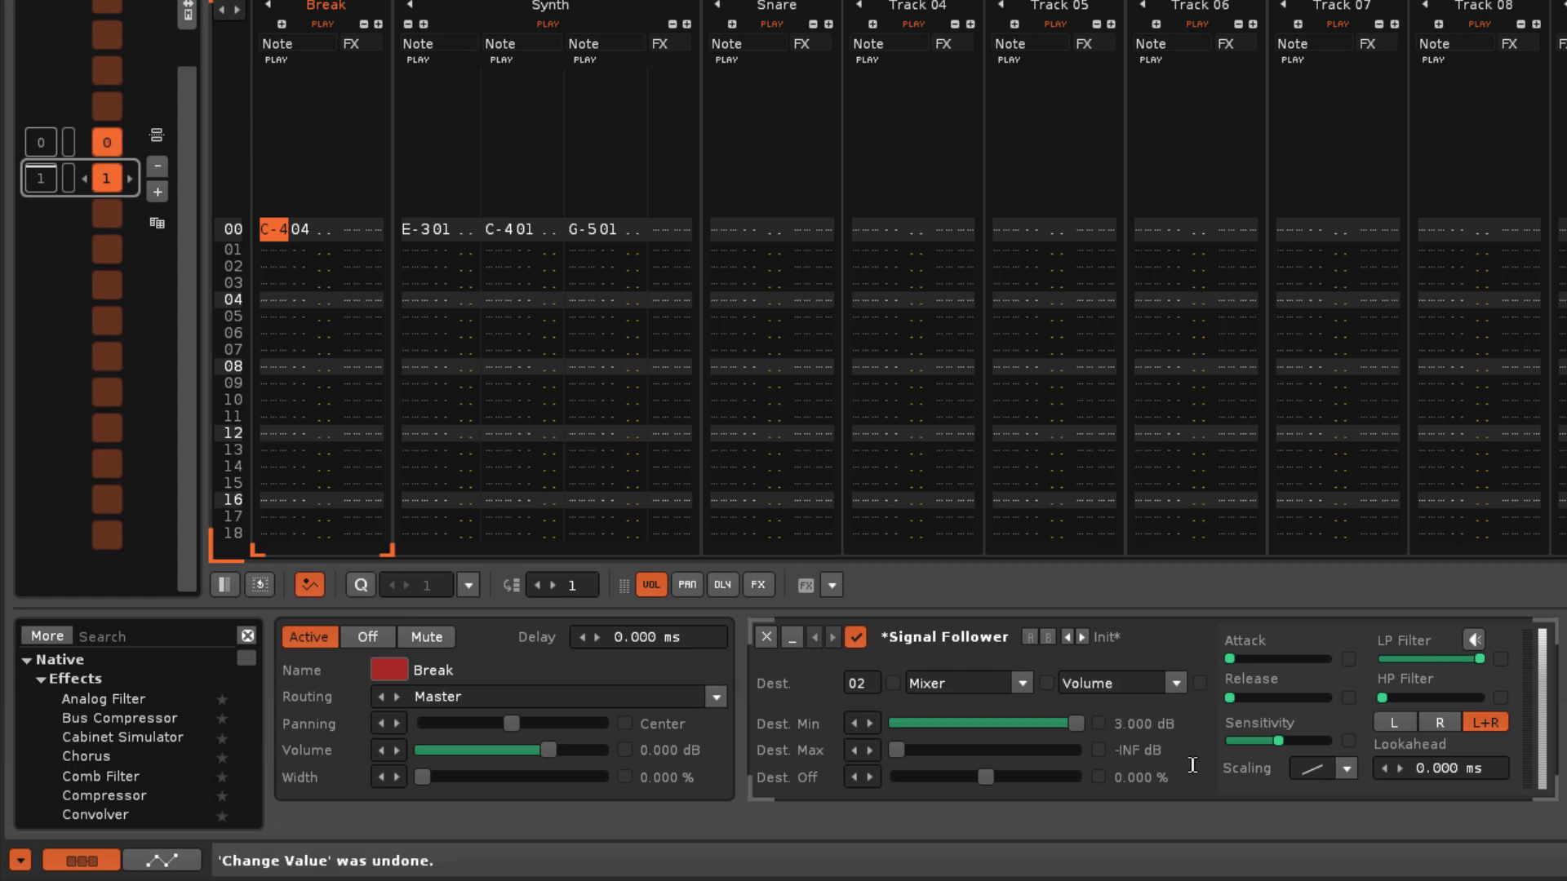
# During playback, set the Signal Follower's Dest. Min to -INF dB, Dest. Max to 3.000 dB and Dest. Off to -14.400 %
pyautogui.press('space')
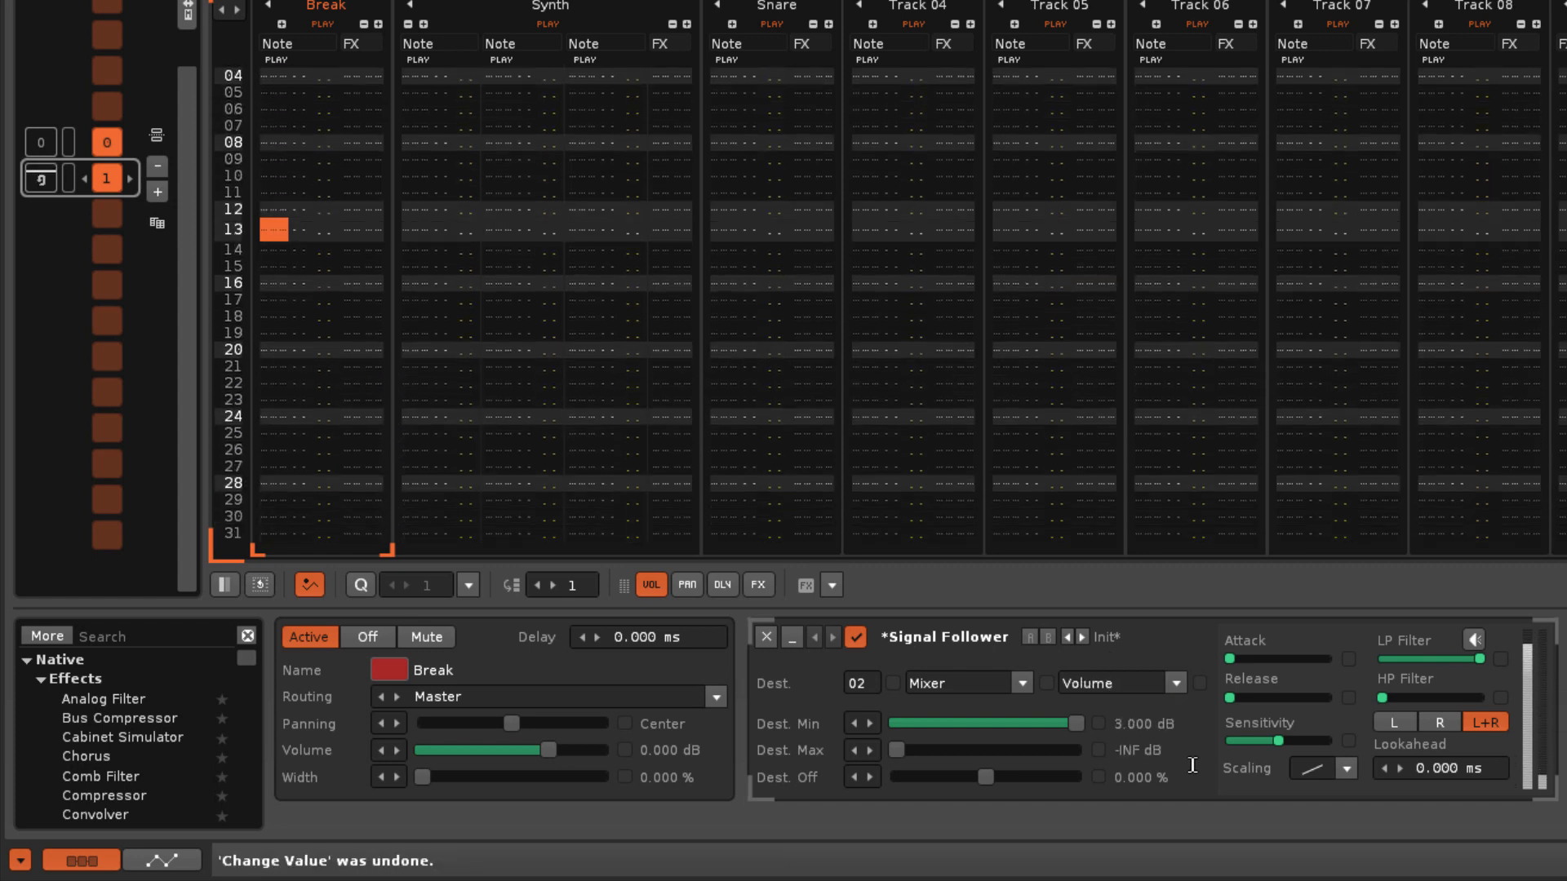
pyautogui.moveTo(1077, 724)
pyautogui.mouseDown()
pyautogui.moveTo(898, 723)
pyautogui.moveTo(1077, 750)
pyautogui.mouseUp()
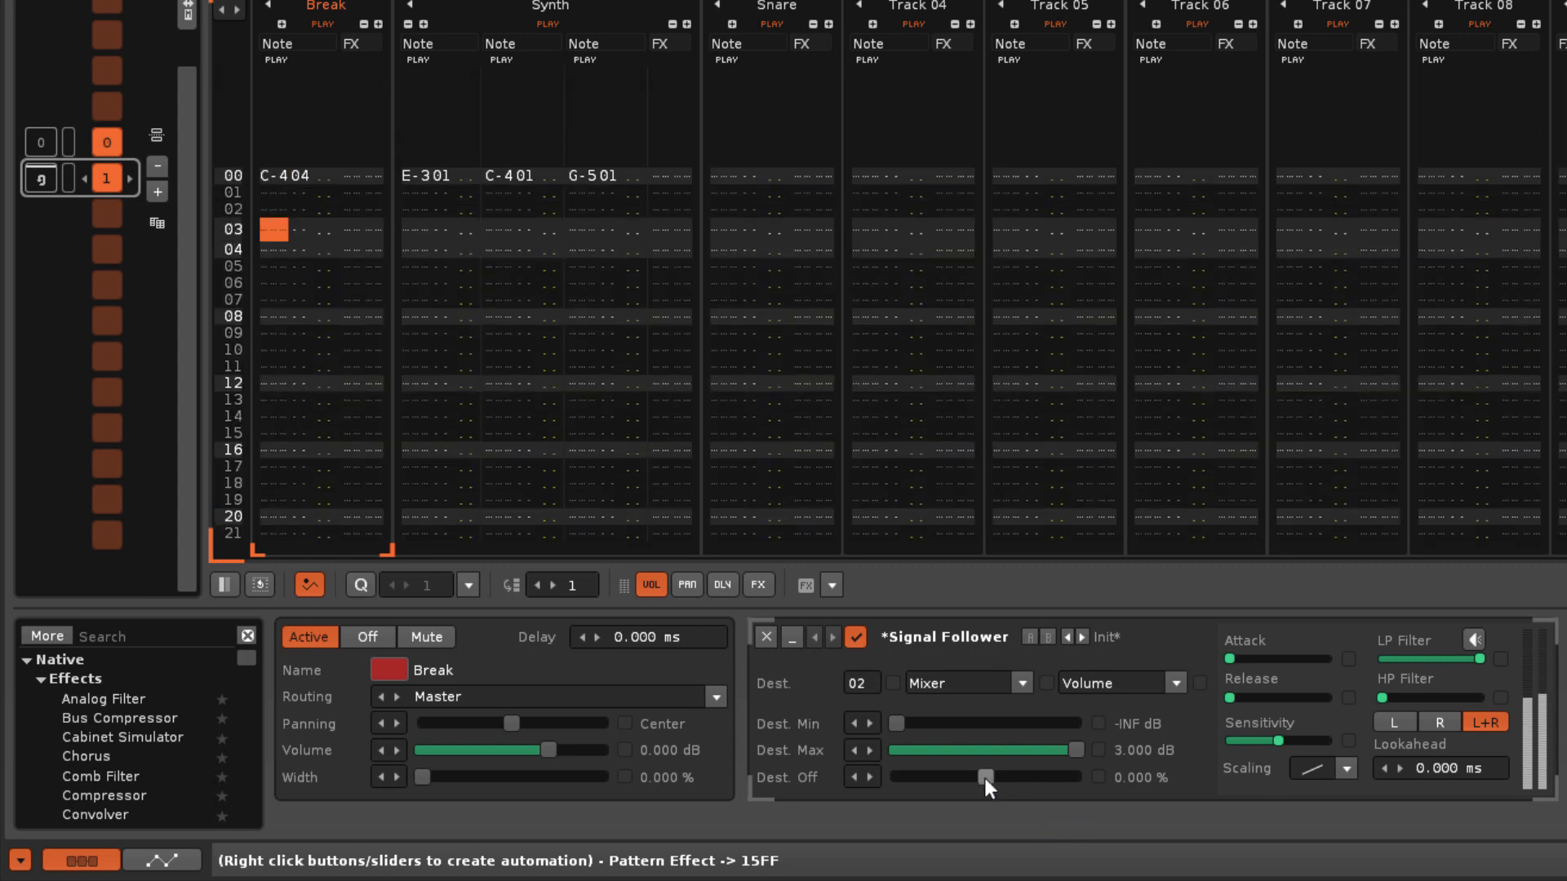
pyautogui.moveTo(986, 780)
pyautogui.mouseDown()
pyautogui.moveTo(1041, 779)
pyautogui.moveTo(940, 777)
pyautogui.moveTo(1075, 777)
pyautogui.moveTo(948, 777)
pyautogui.moveTo(971, 776)
pyautogui.mouseUp()
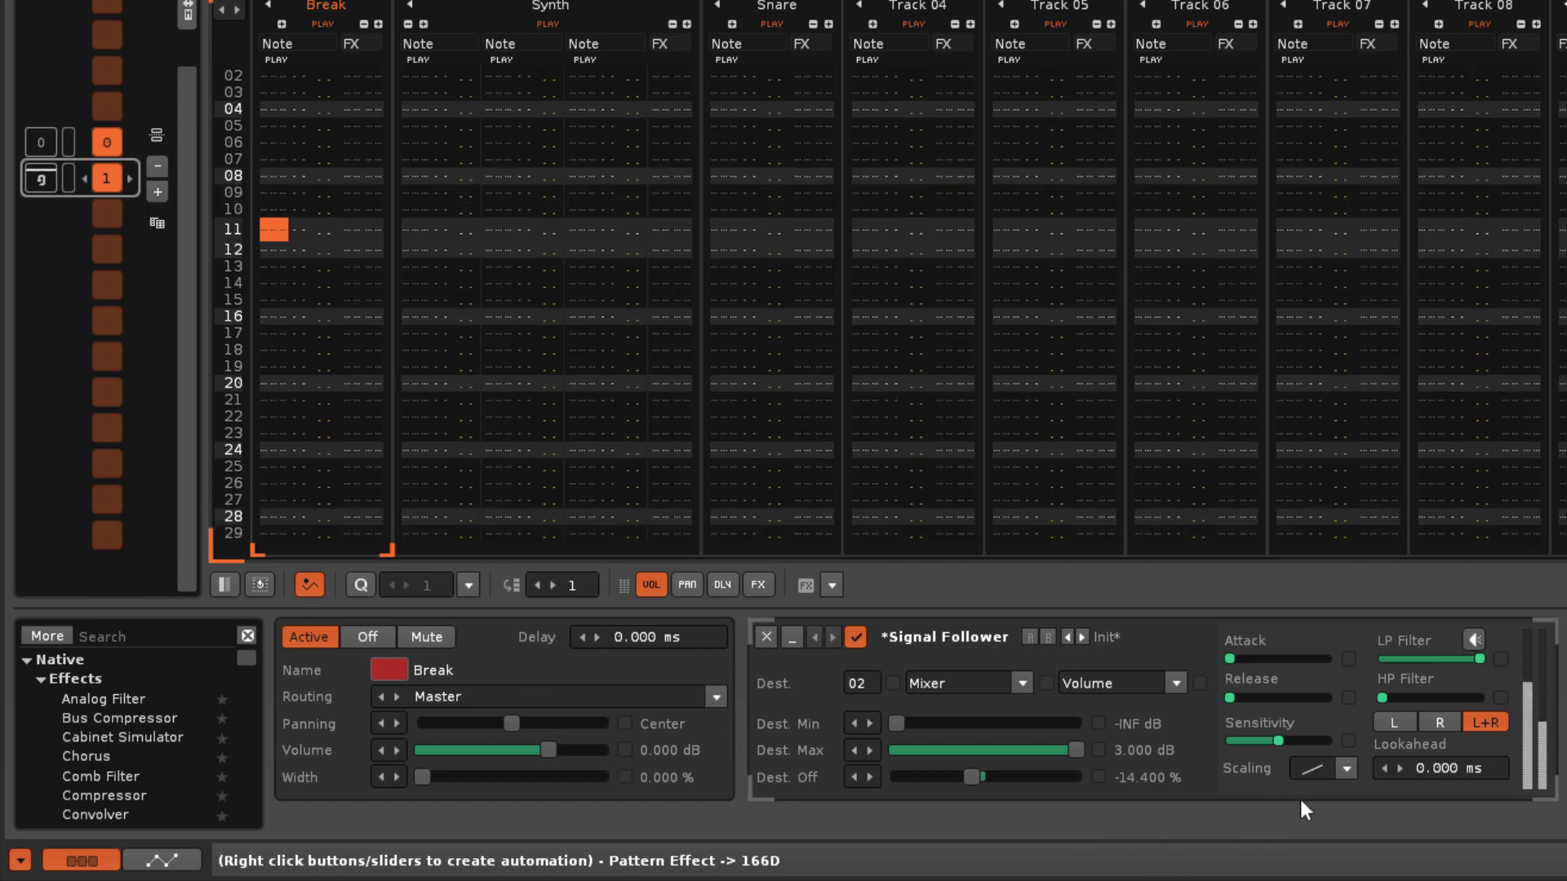
# Try the strongest logarithmic scaling curve on the Signal Follower with the destination offset at -59.200 %
pyautogui.click(1339, 771)
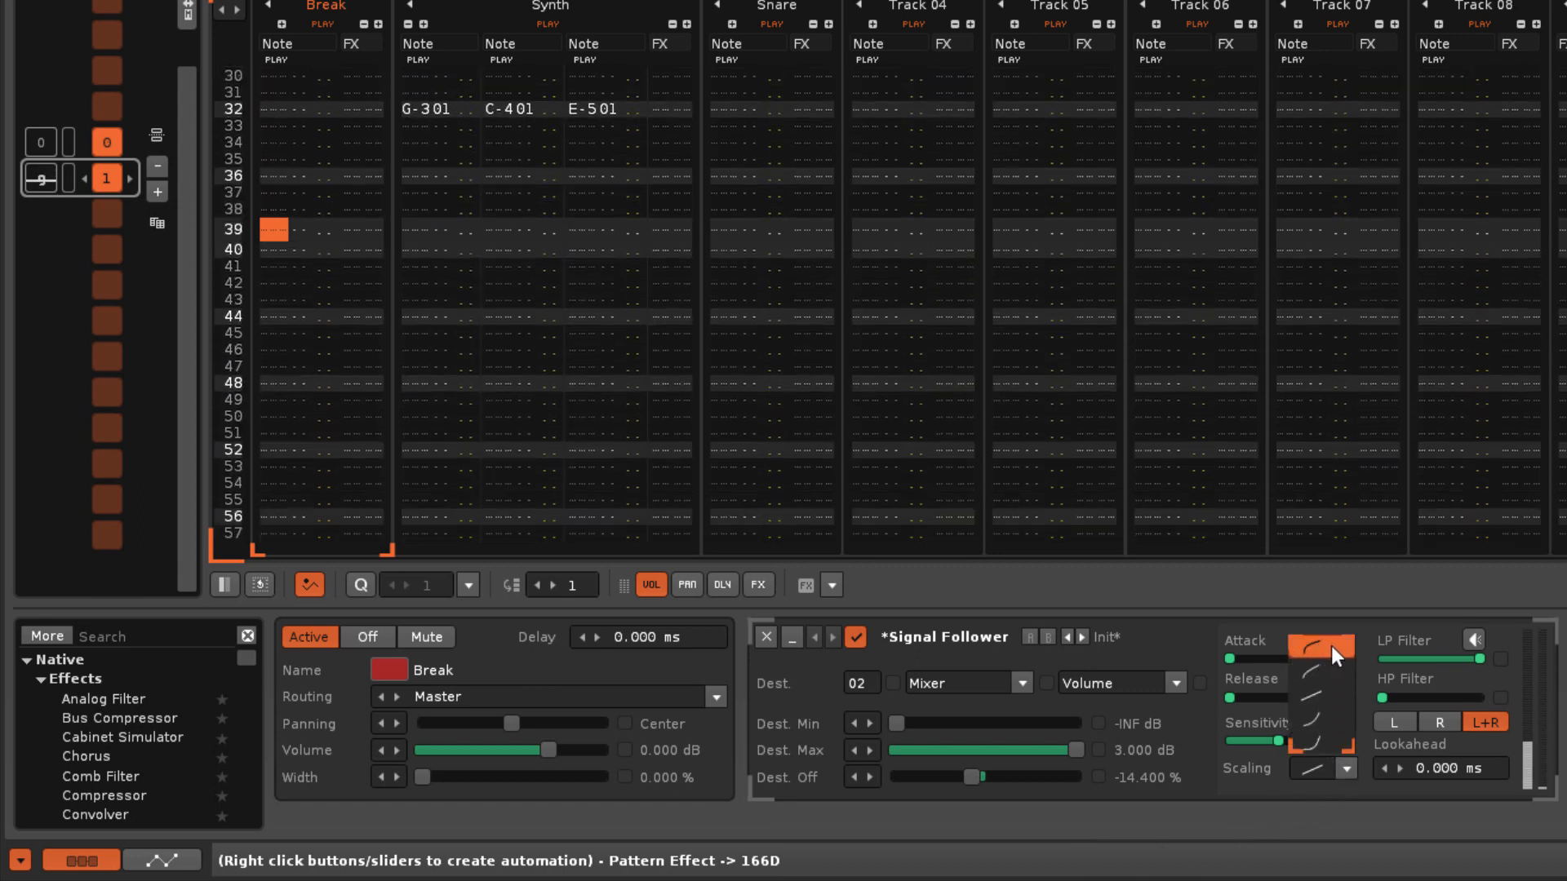
pyautogui.click(1330, 646)
pyautogui.moveTo(977, 774); pyautogui.dragTo(934, 775)
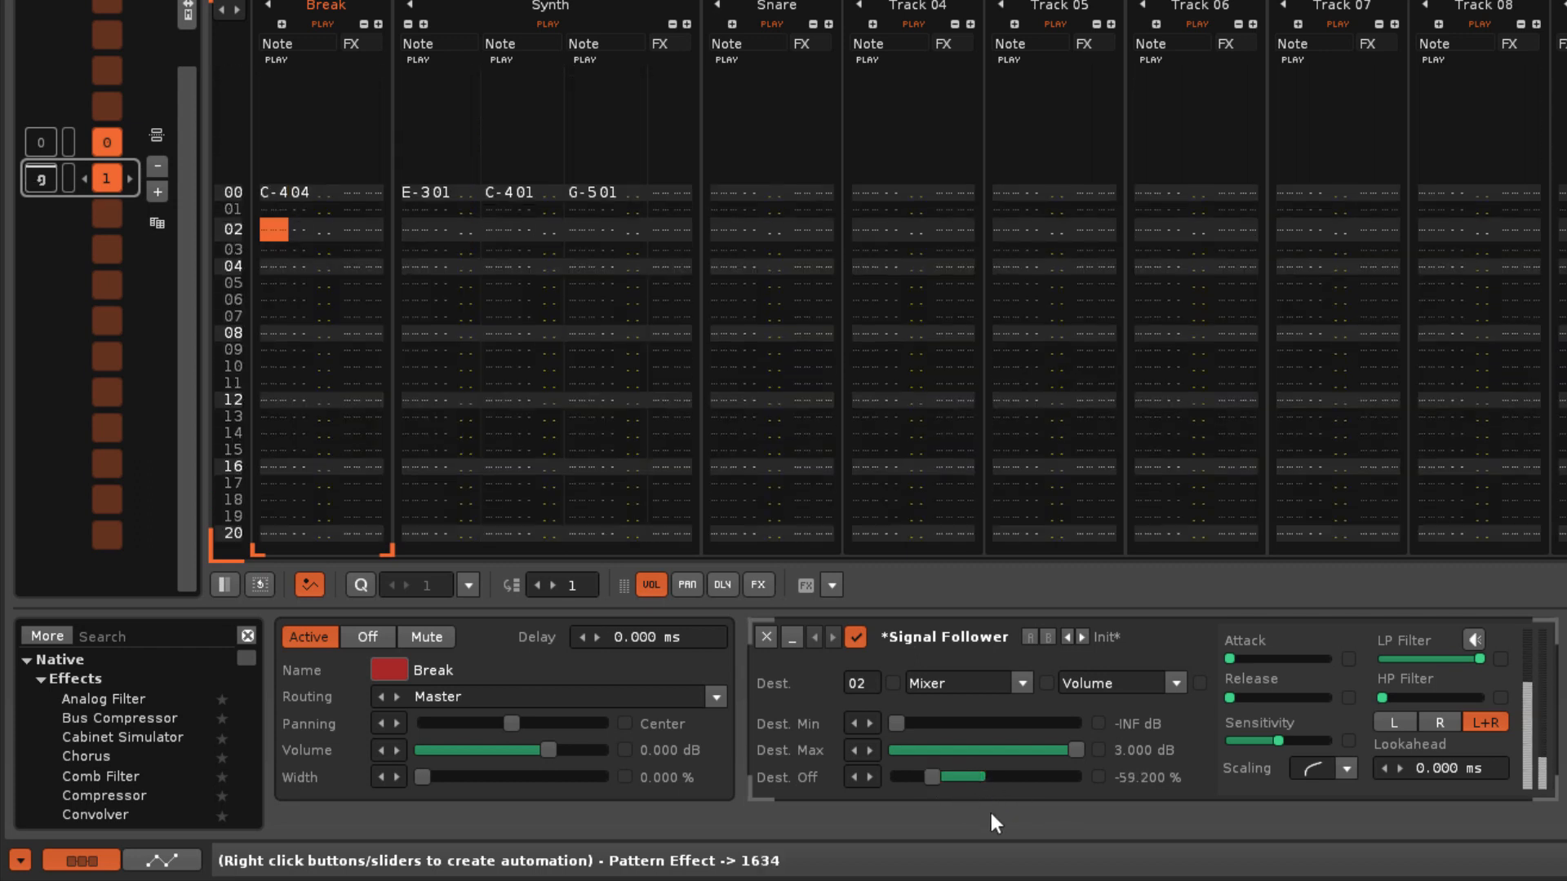
# Try the strongest exponential scaling curve on the Signal Follower with the destination offset at 40.000 %
pyautogui.click(1342, 770)
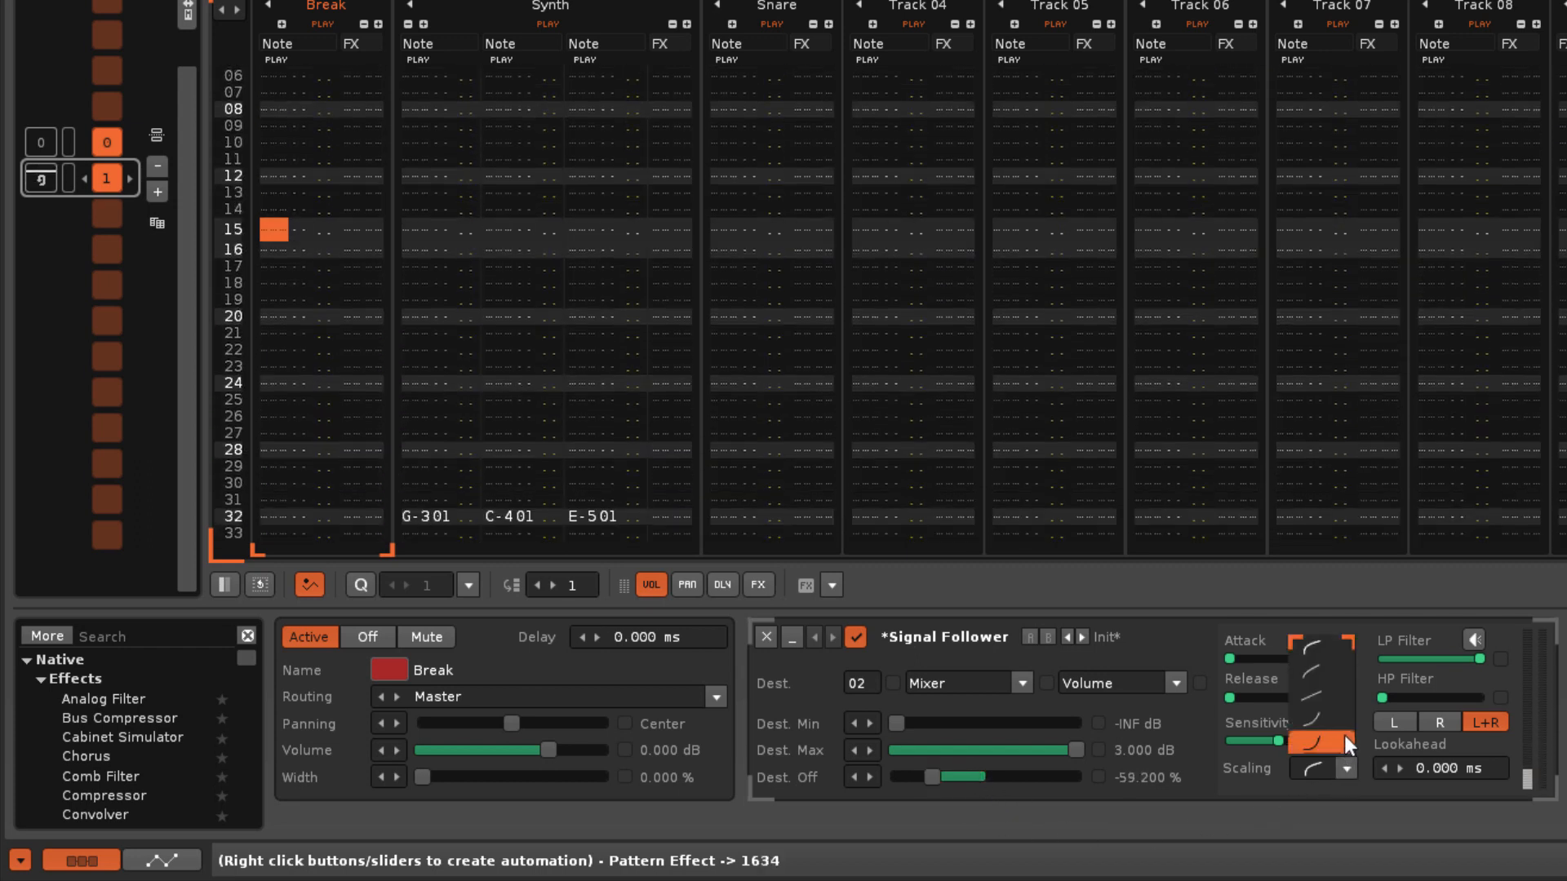
pyautogui.click(1343, 740)
pyautogui.moveTo(932, 777); pyautogui.dragTo(1020, 777)
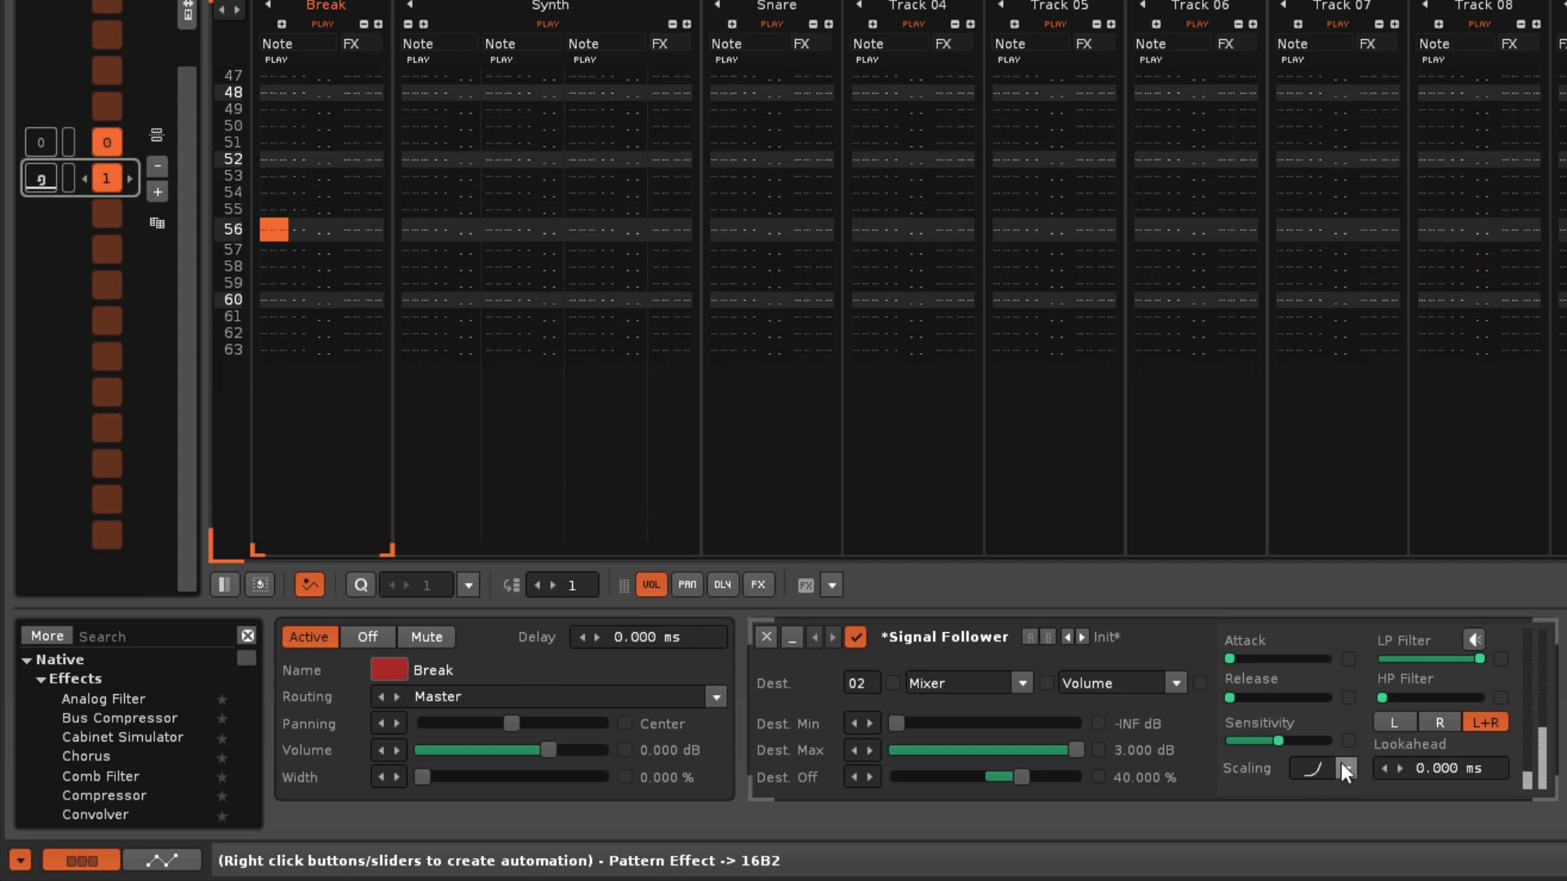
# Set the Signal Follower's scaling to the gentler logarithmic curve and its destination offset to -31.200 %
pyautogui.click(1345, 768)
pyautogui.click(1319, 673)
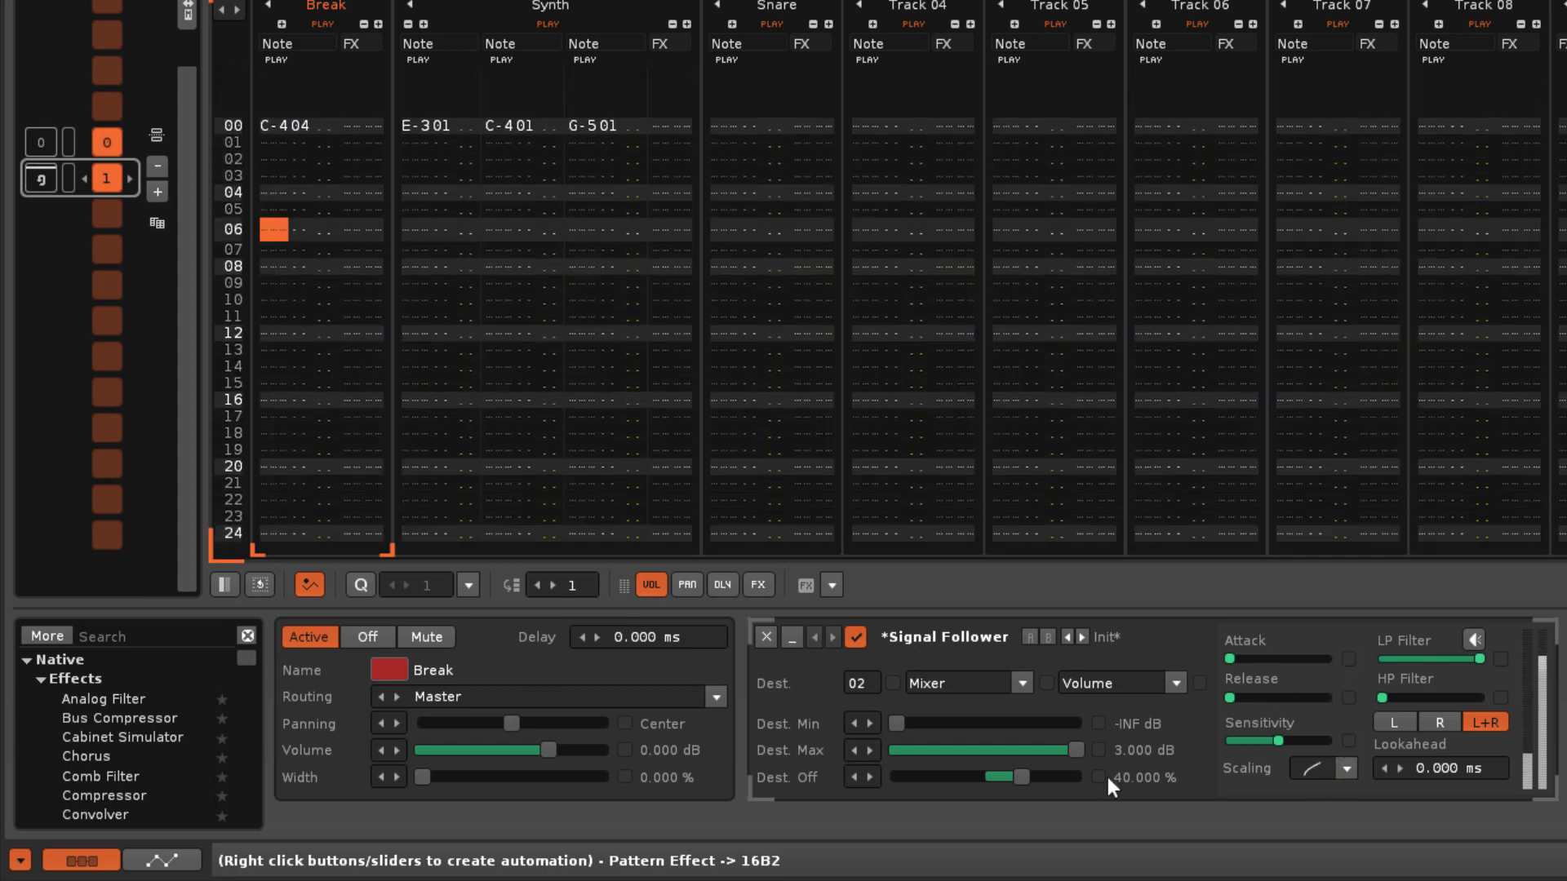
pyautogui.moveTo(1021, 777); pyautogui.dragTo(957, 777)
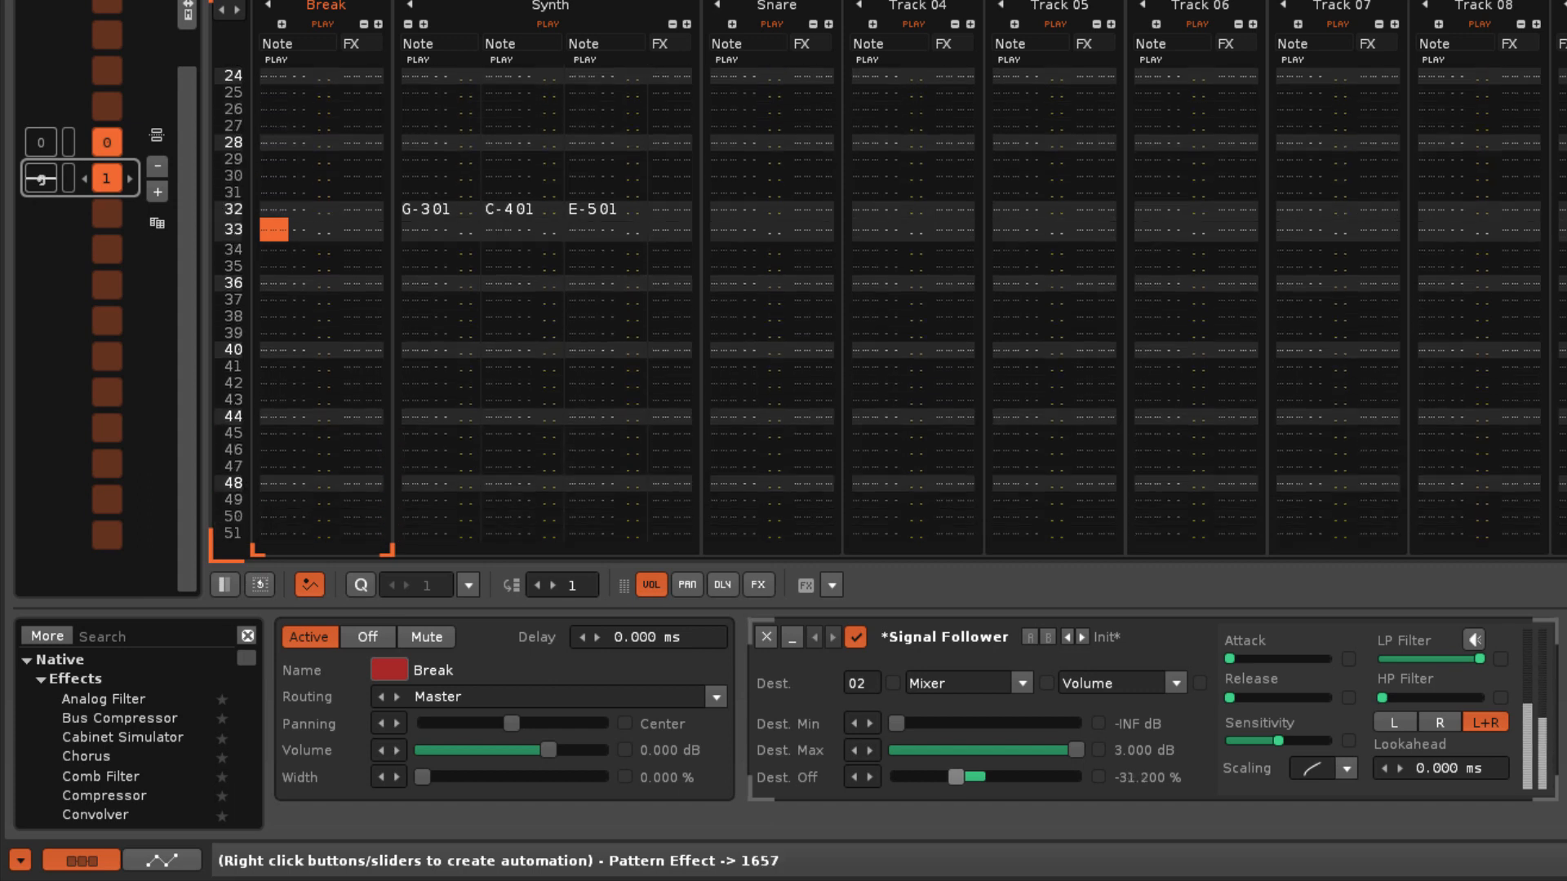